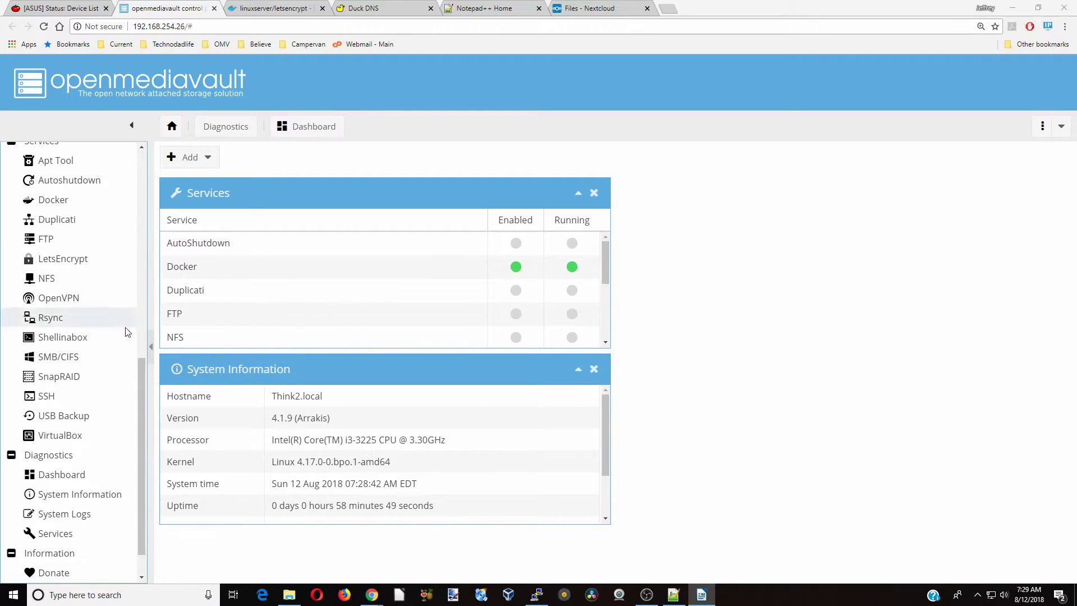
Open the Docker overview under Services in openmediavault
click(84, 201)
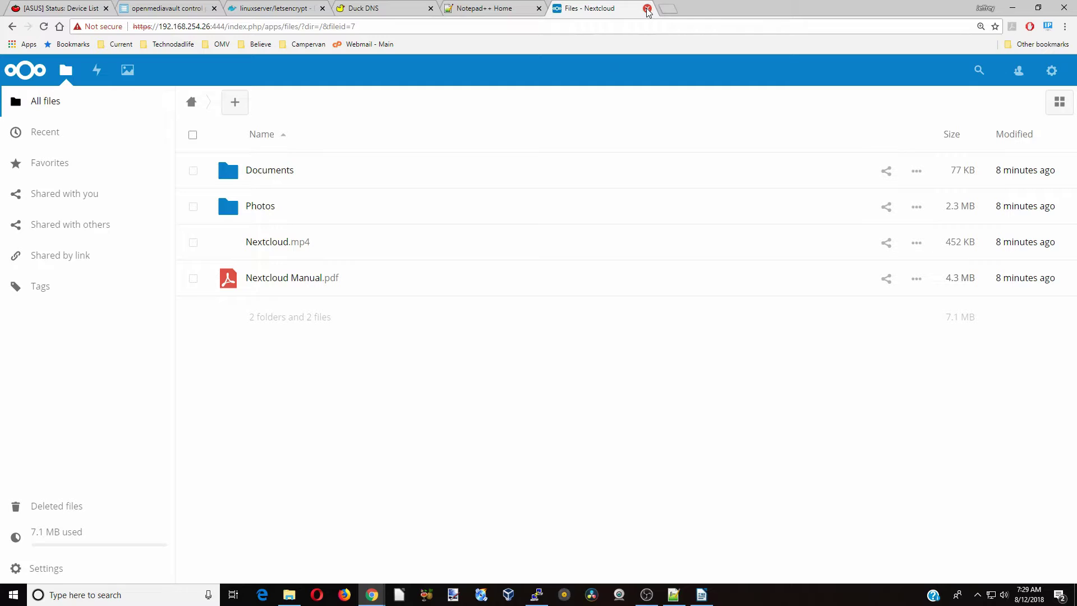
Close the Files - Nextcloud browser tab
click(647, 10)
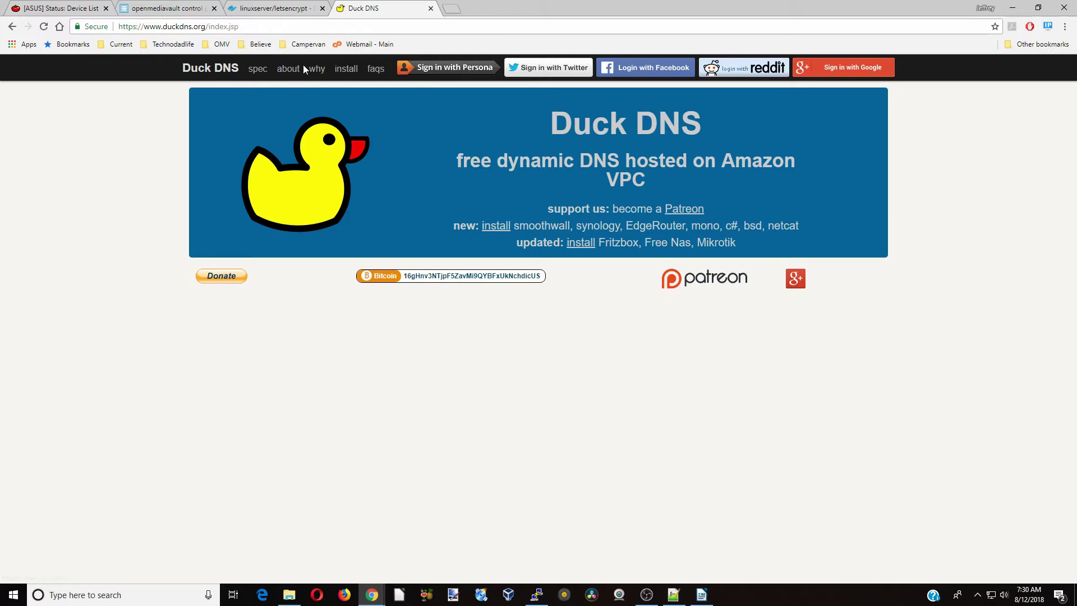
Switch back to the openmediavault tab showing the duckdns and letsencrypt images
click(177, 10)
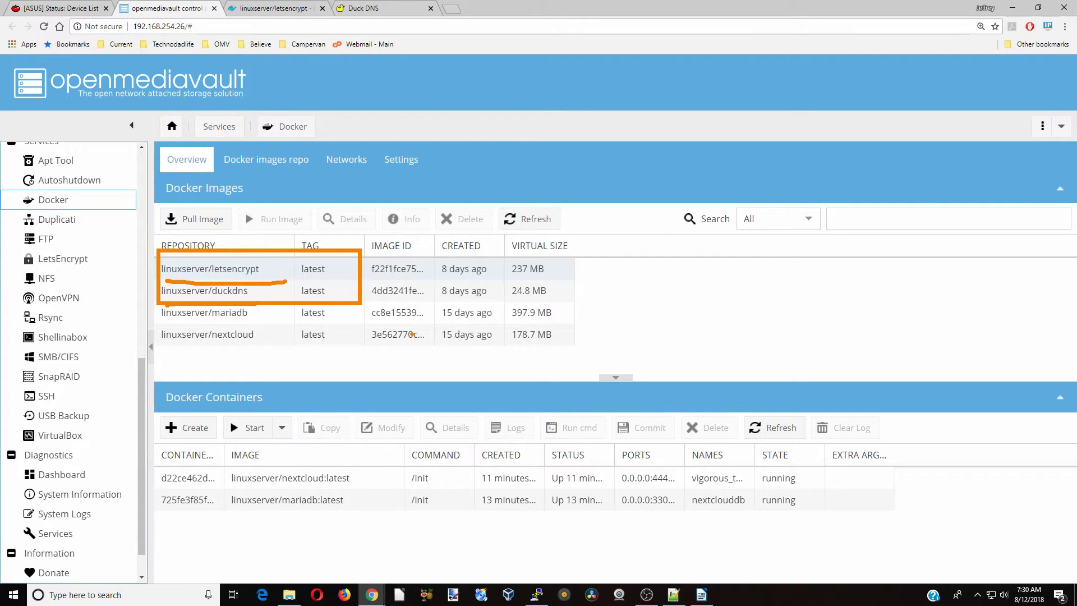
Open the Docker Hub info page for the linuxserver/duckdns image
click(254, 291)
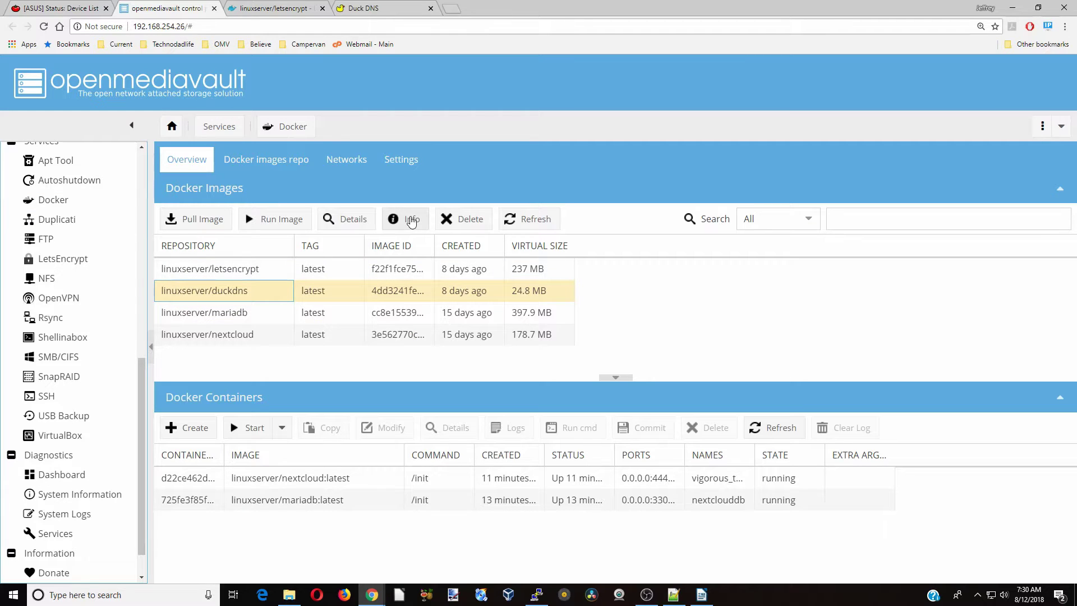
click(411, 220)
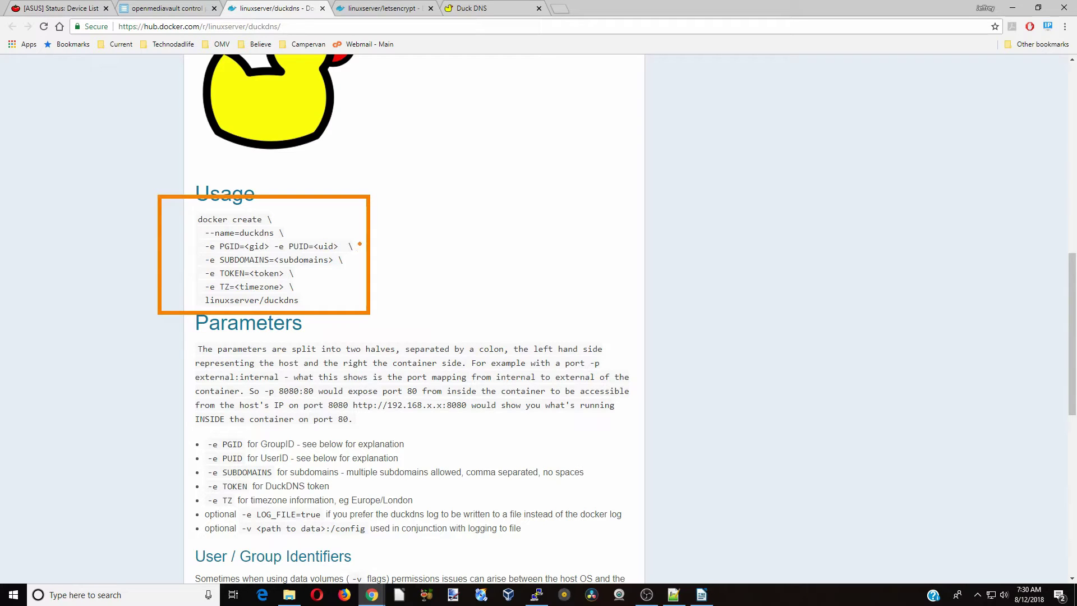
Highlight the duckdns create parameters, then open the Run image dialog for linuxserver/duckdns:latest
drag(359, 247, 375, 248)
drag(350, 261, 366, 258)
drag(302, 274, 319, 273)
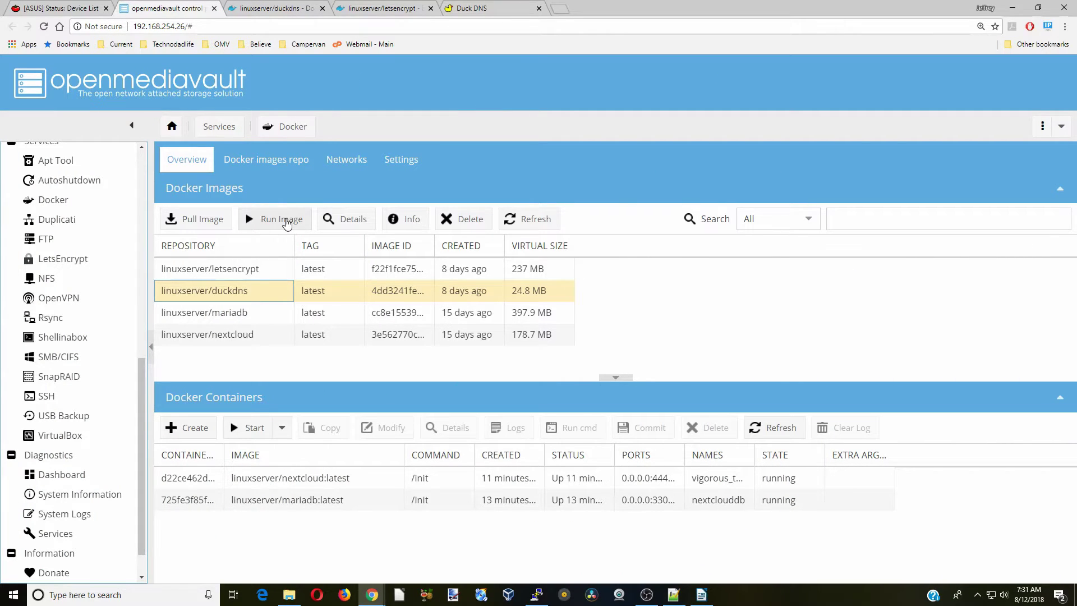
click(283, 219)
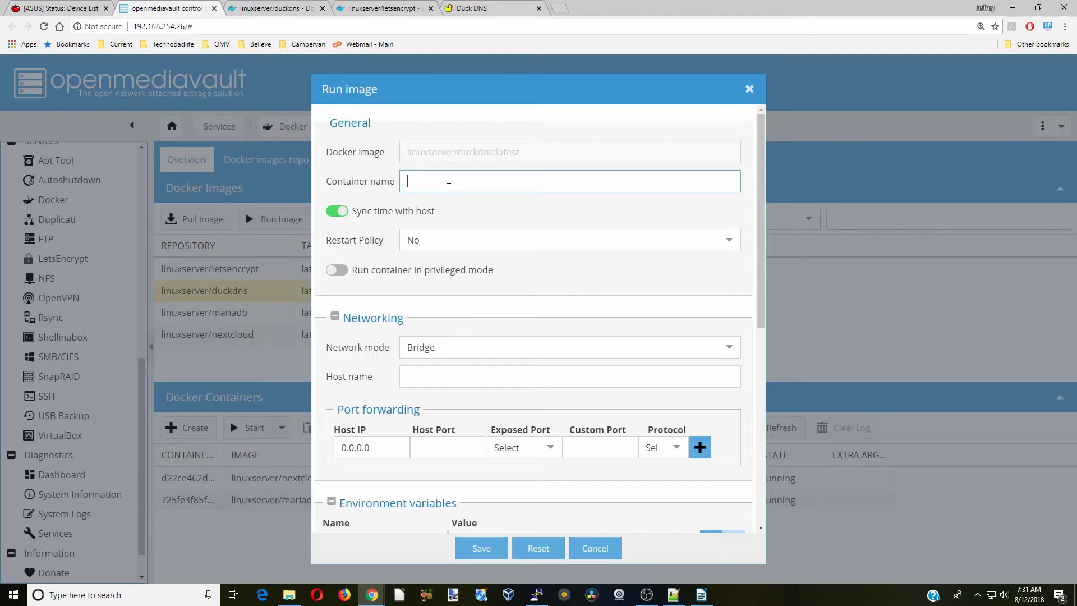
Name the container duckdns and set its restart policy to always
text(duckdns)
click(522, 240)
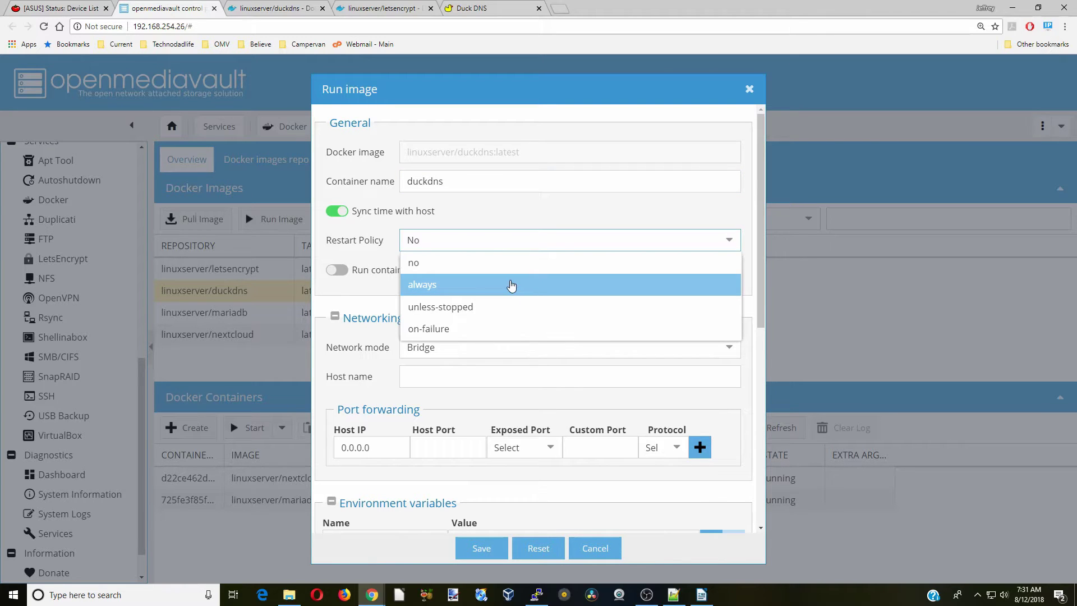
click(513, 285)
scroll(526, 344, down, 3)
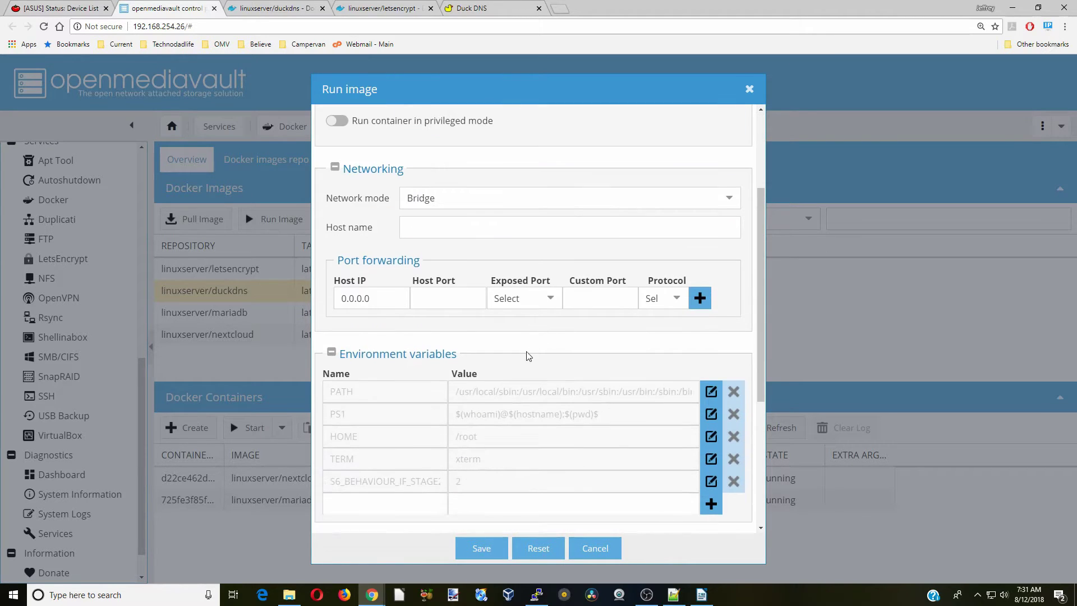
scroll(532, 360, down, 1)
scroll(532, 360, down, 2)
Add environment variables PUID=1000 and PGID=100
click(392, 356)
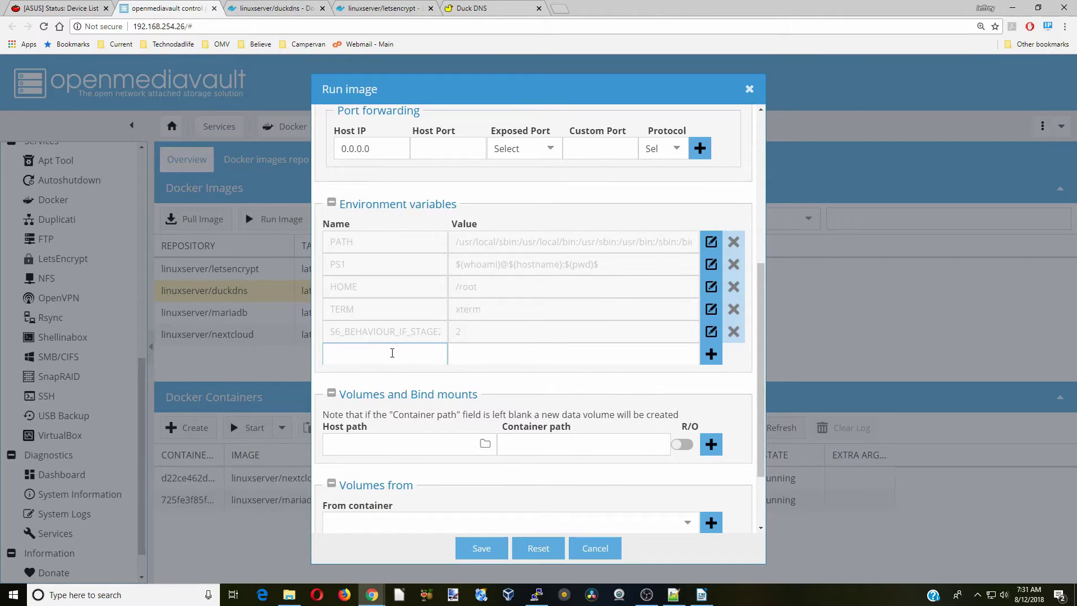
text(PUID)
key(Tab)
text(1000)
key(Return)
text(PGID)
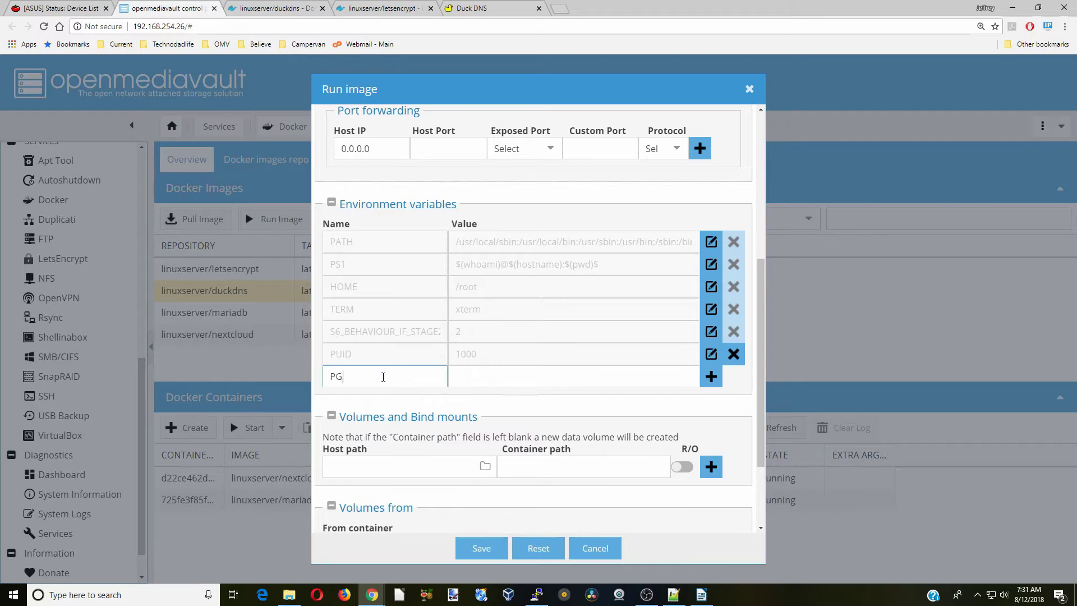
key(Tab)
text(100)
click(711, 376)
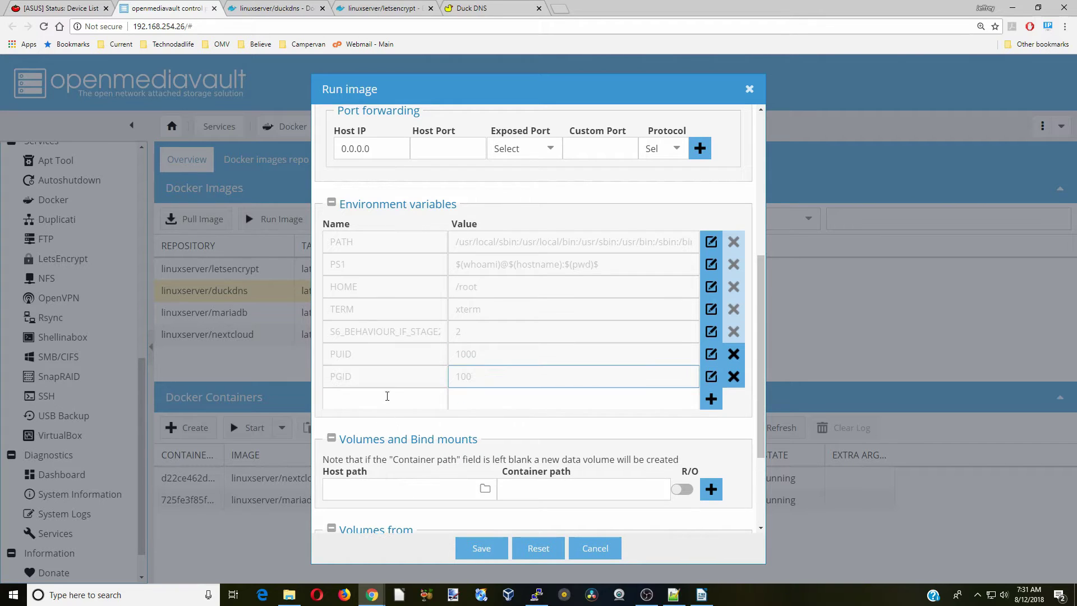
Add TZ=America/New_York and start a SUBDOMAINS variable entry
click(394, 399)
text(TZ)
key(Tab)
text(America/New_York)
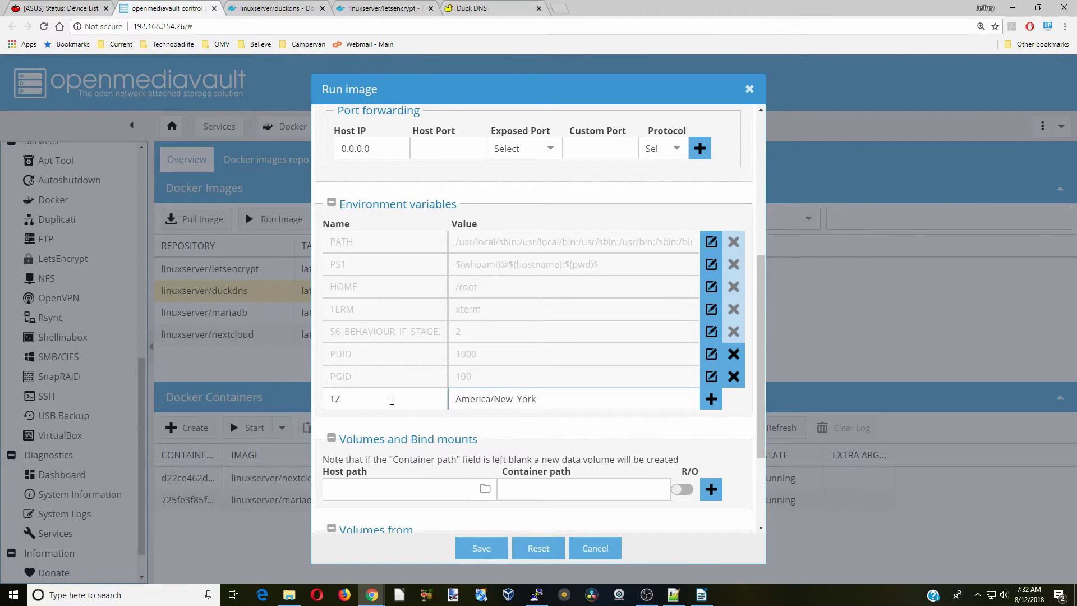
key(Return)
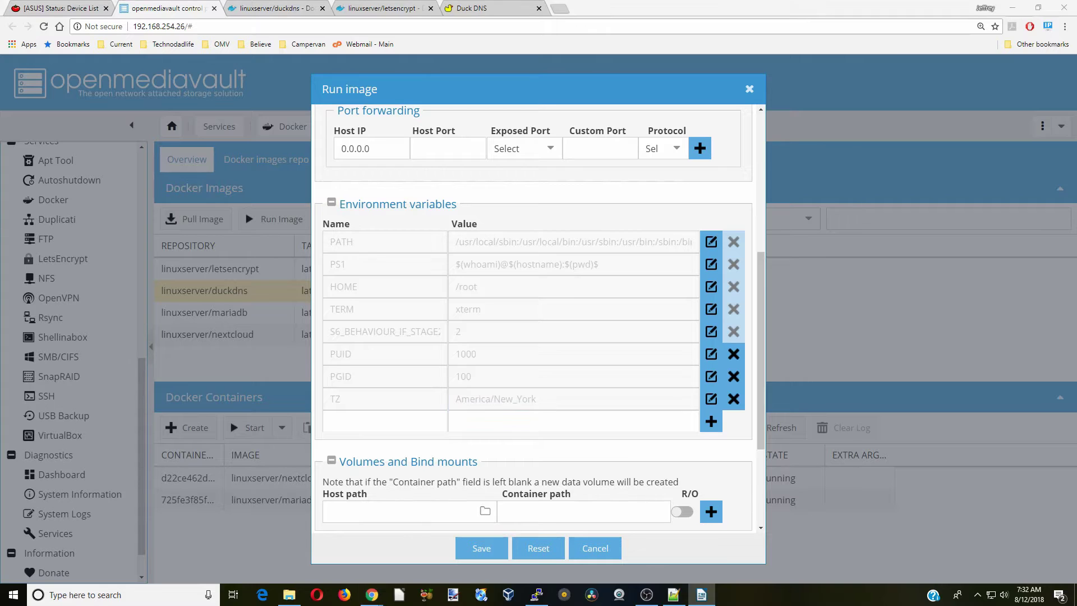
click(385, 422)
text(SUBDOMAINS)
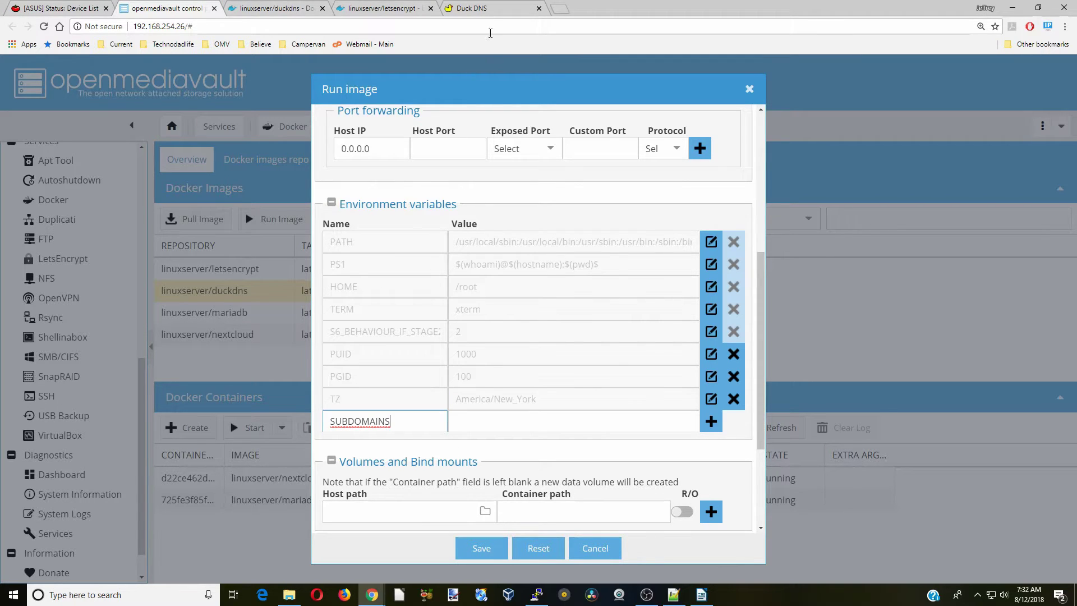
click(486, 10)
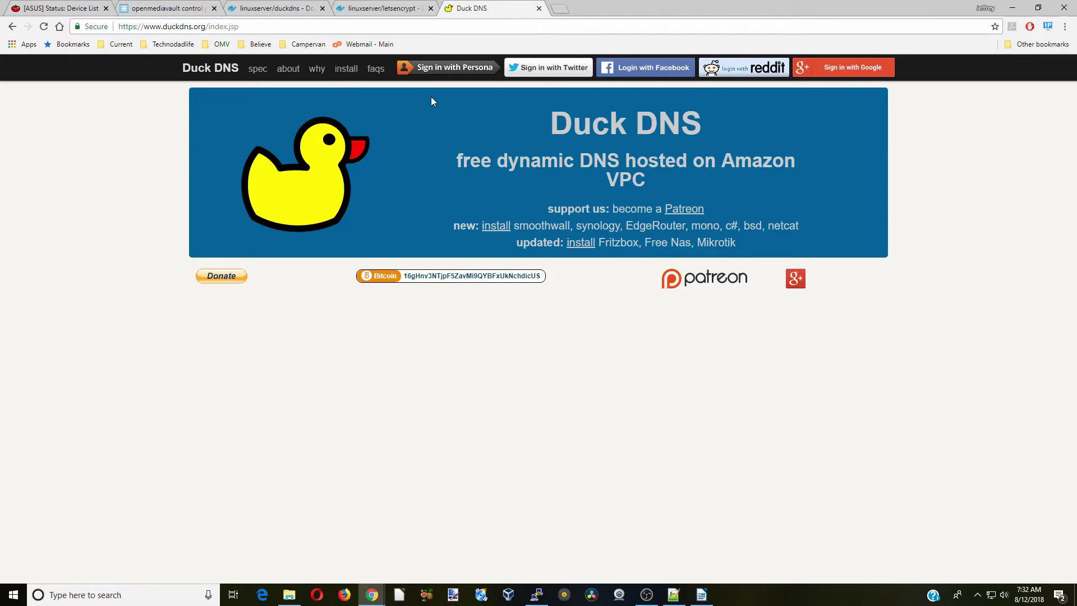
Sign in to Duck DNS and register the minniemouse subdomain
click(849, 70)
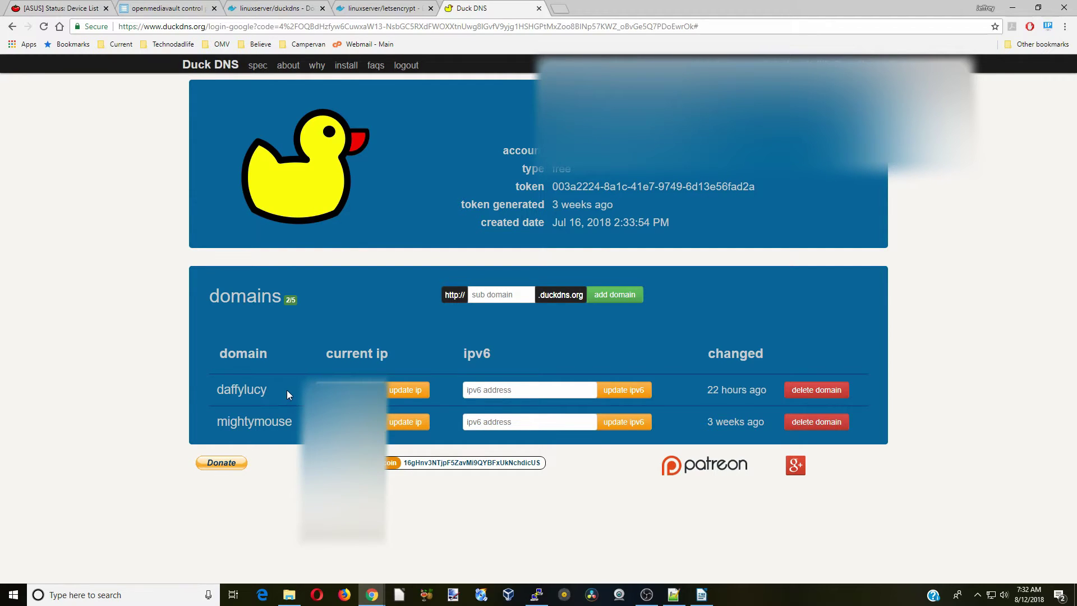
click(493, 297)
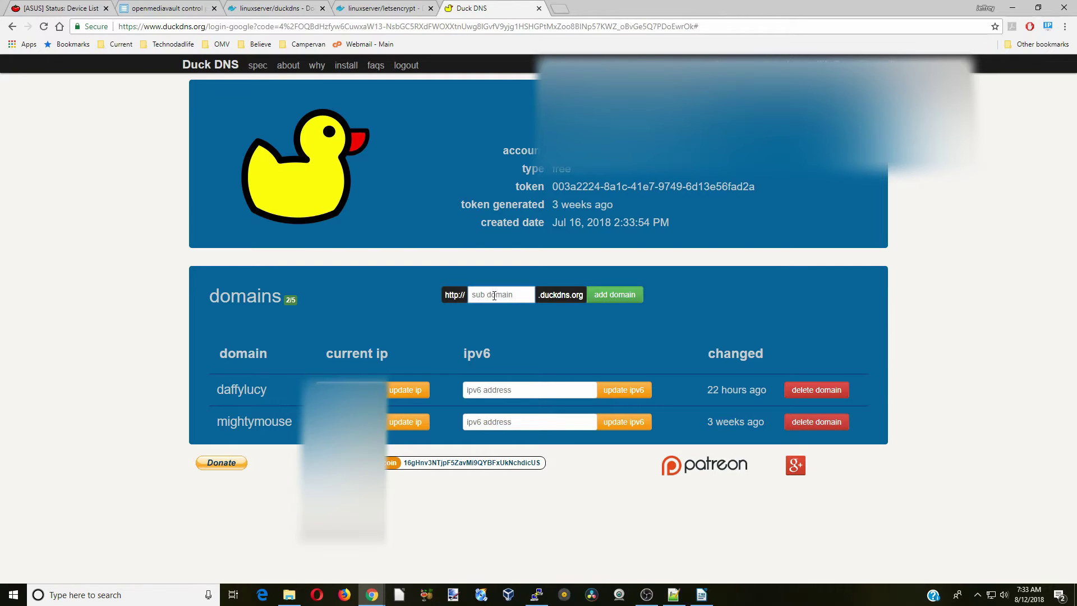
text(minniemouse)
click(617, 296)
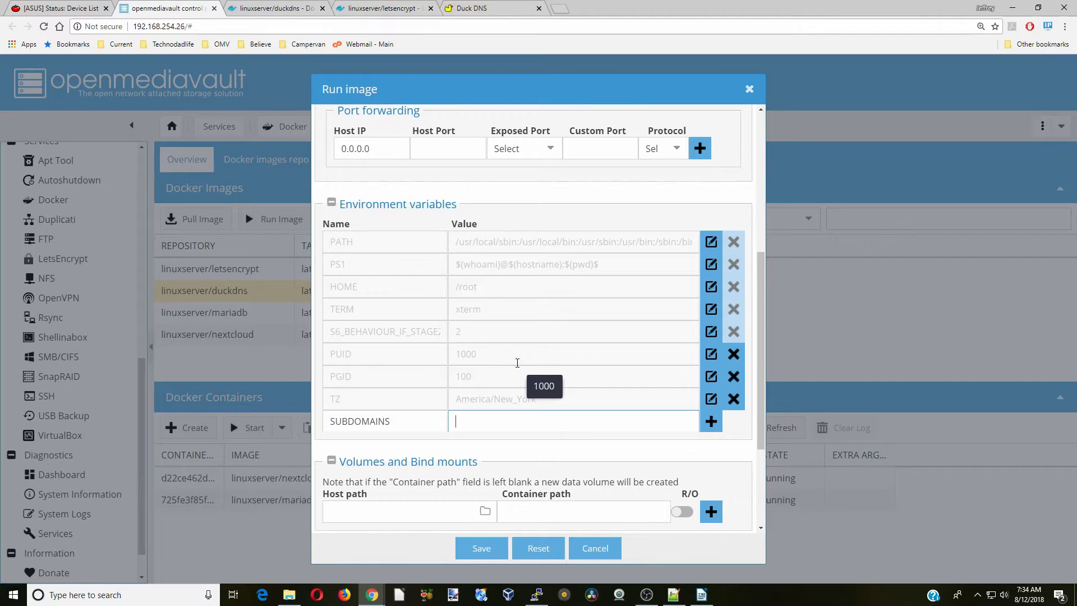
Set SUBDOMAINS to mightymouse,minniemouse,daffylucy and add a TOKEN variable with the DuckDNS token
text(mightymouse,minniemouse,daffylucy)
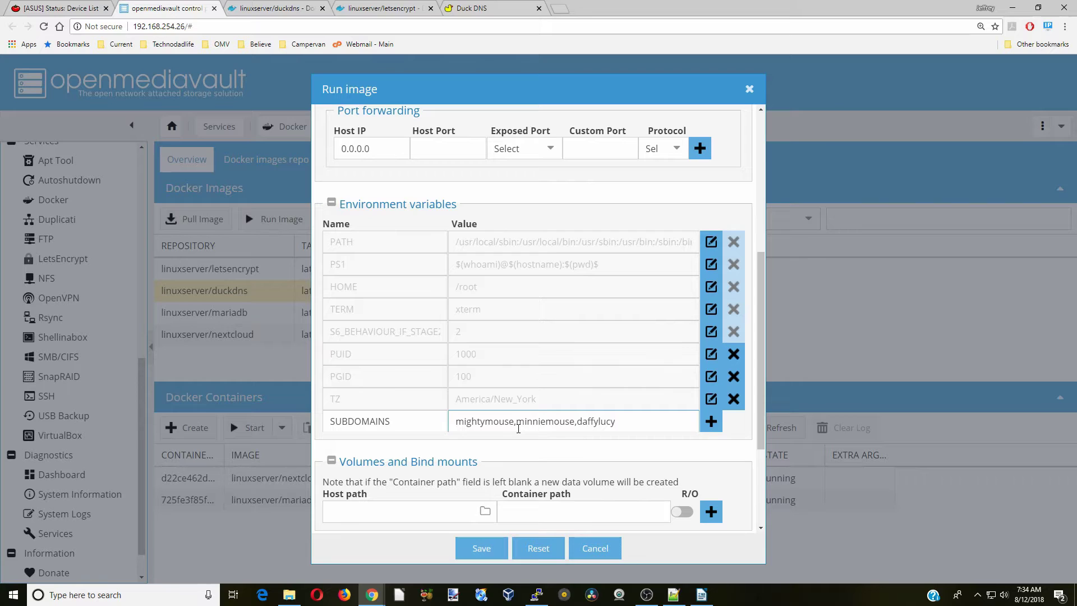
click(710, 422)
text(TOKEN)
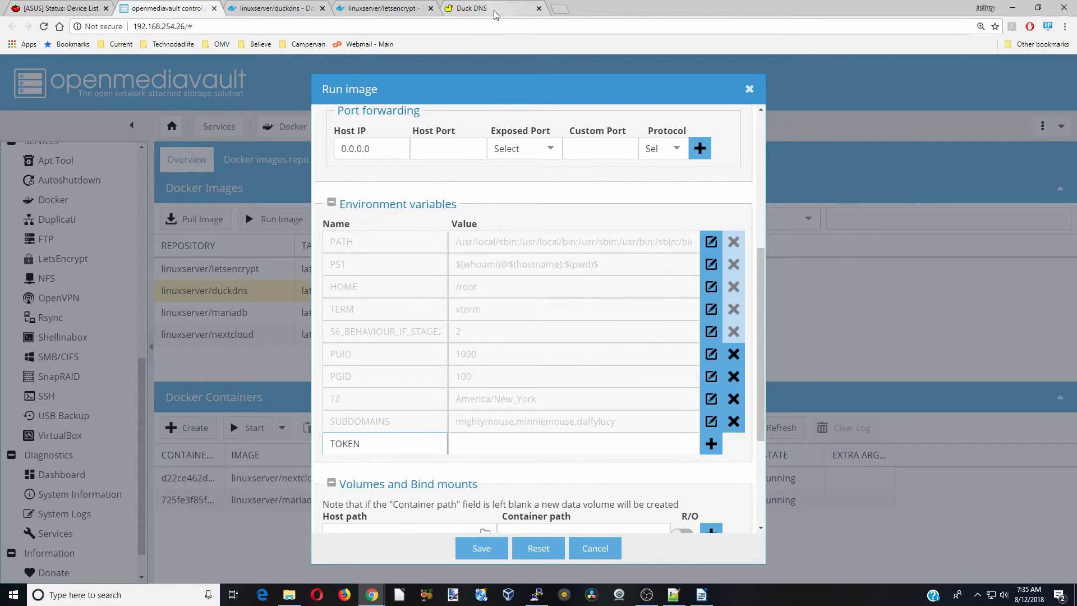
key(Tab)
key(ctrl+v)
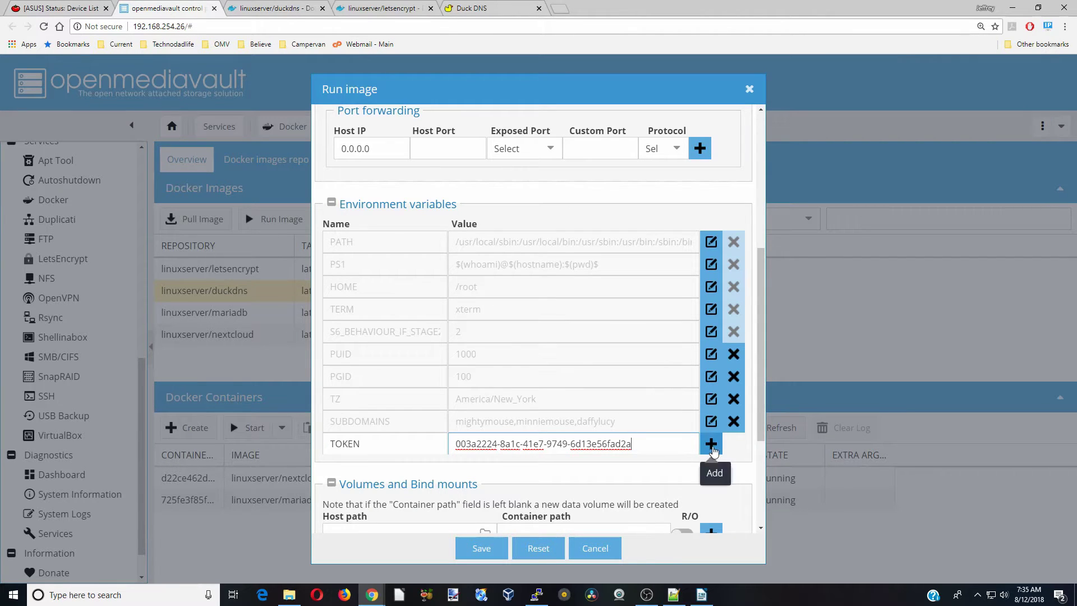
click(710, 446)
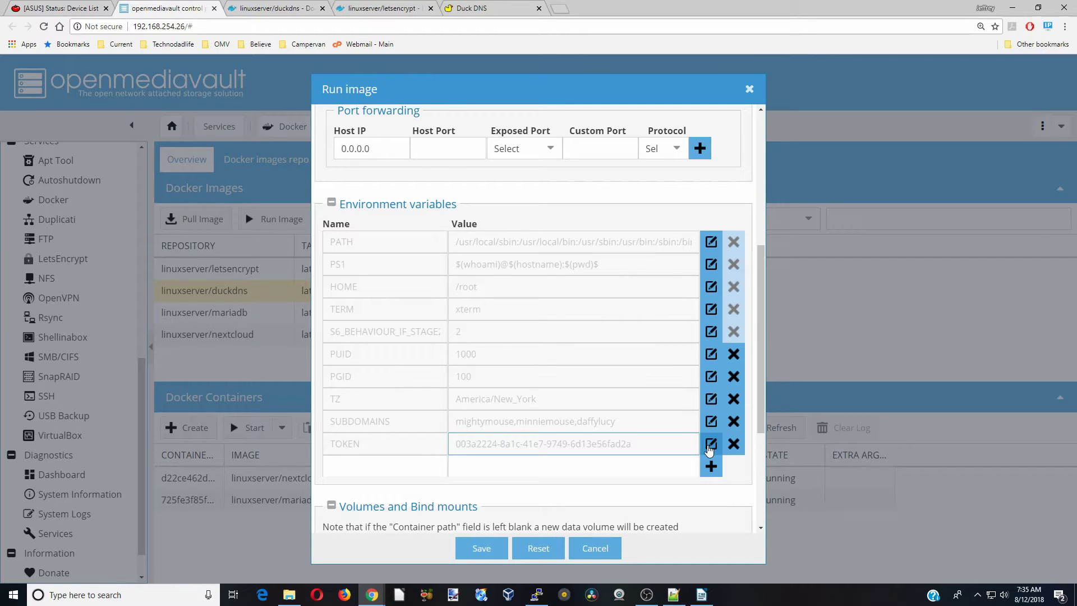
Save to create and start the duckdns container, then select the linuxserver/letsencrypt image
scroll(616, 334, down, 4)
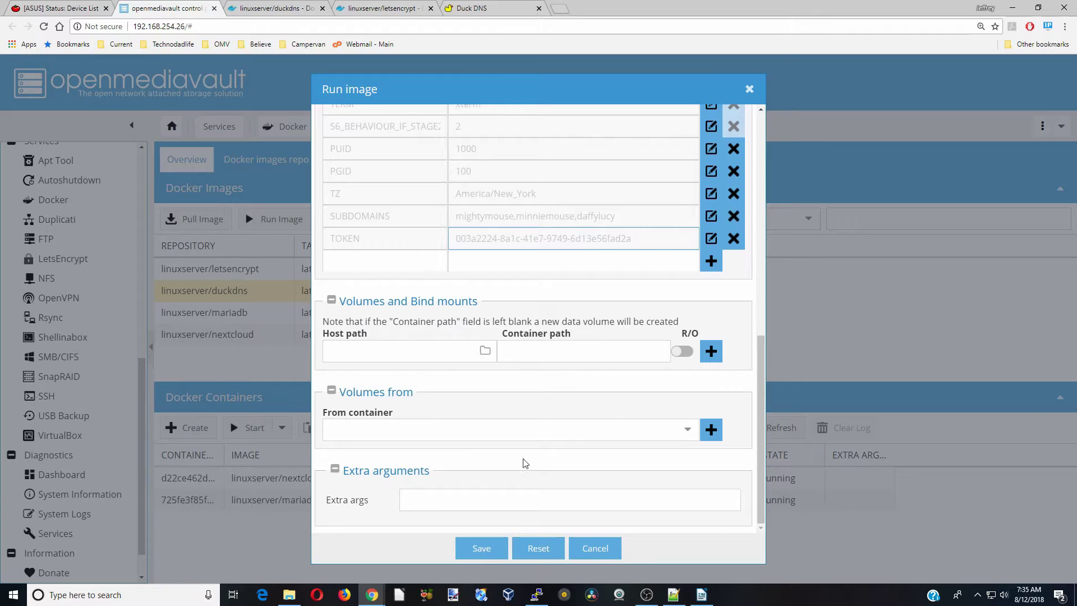
click(480, 548)
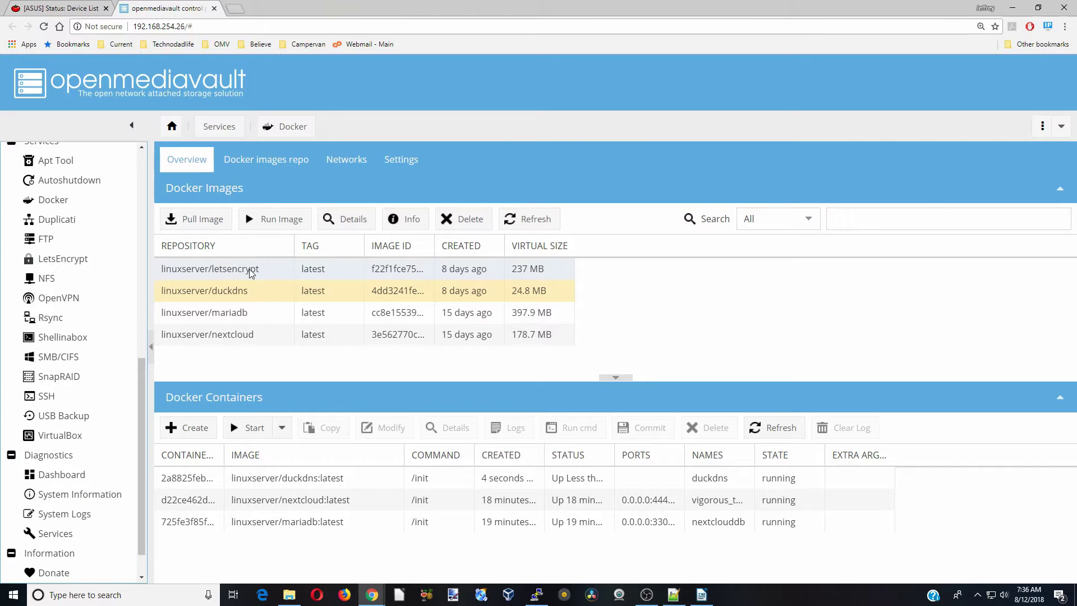
click(249, 269)
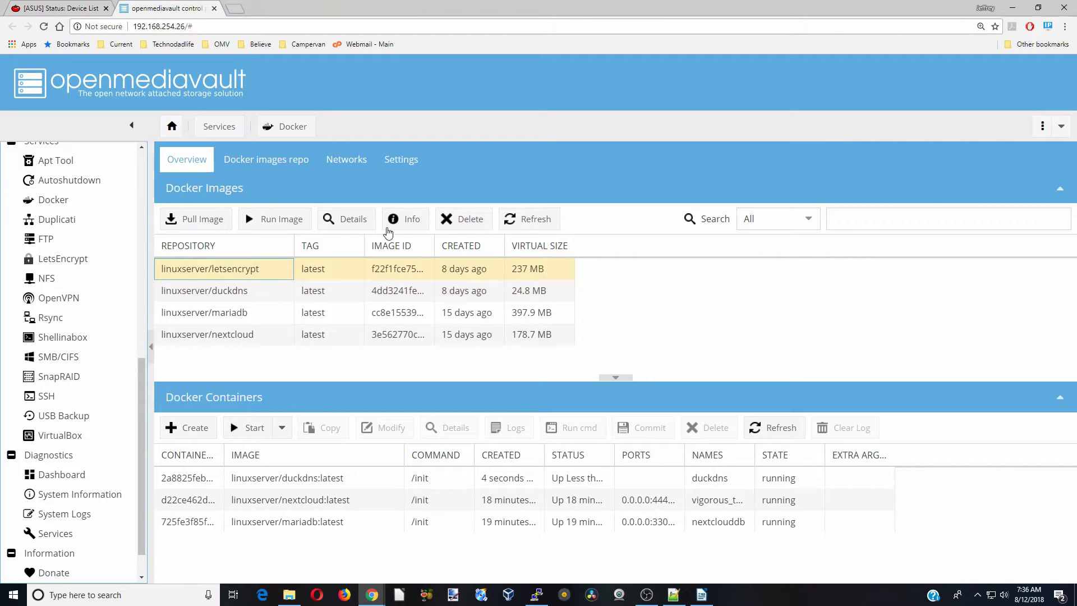
Open the letsencrypt Docker Hub page and mark the 80:80 and 443:443 port mappings
click(406, 220)
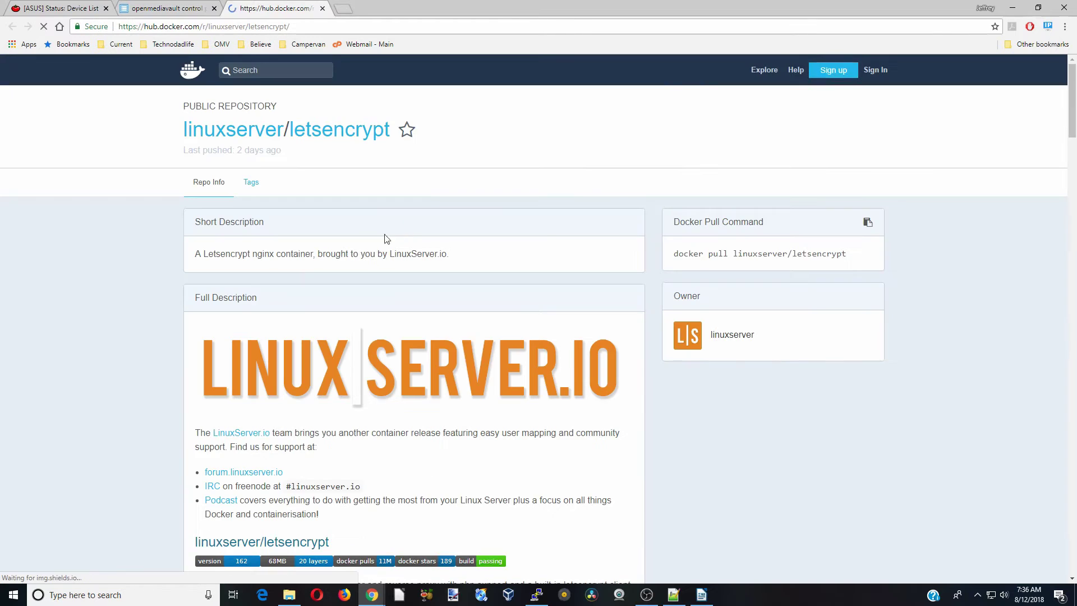
scroll(306, 272, down, 3)
scroll(308, 265, down, 4)
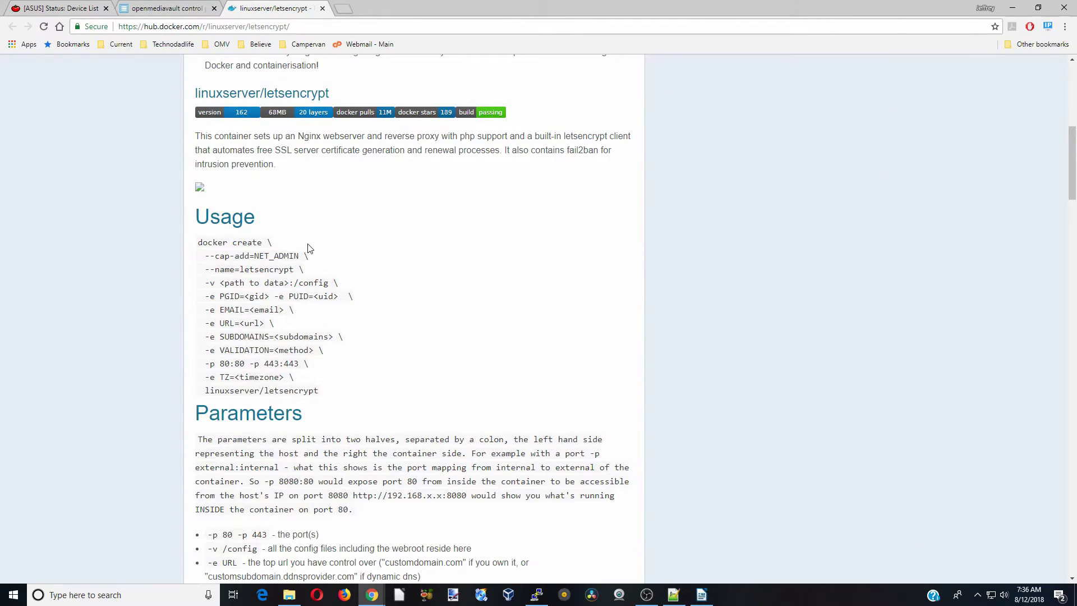
scroll(345, 250, down, 1)
scroll(344, 250, down, 1)
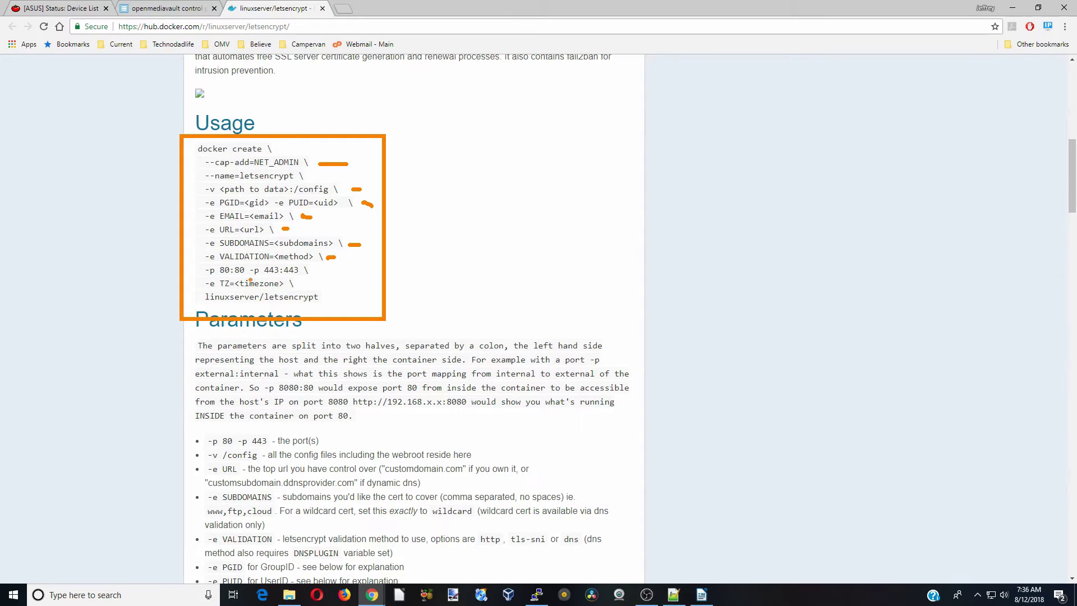
drag(220, 275, 243, 274)
drag(268, 275, 305, 273)
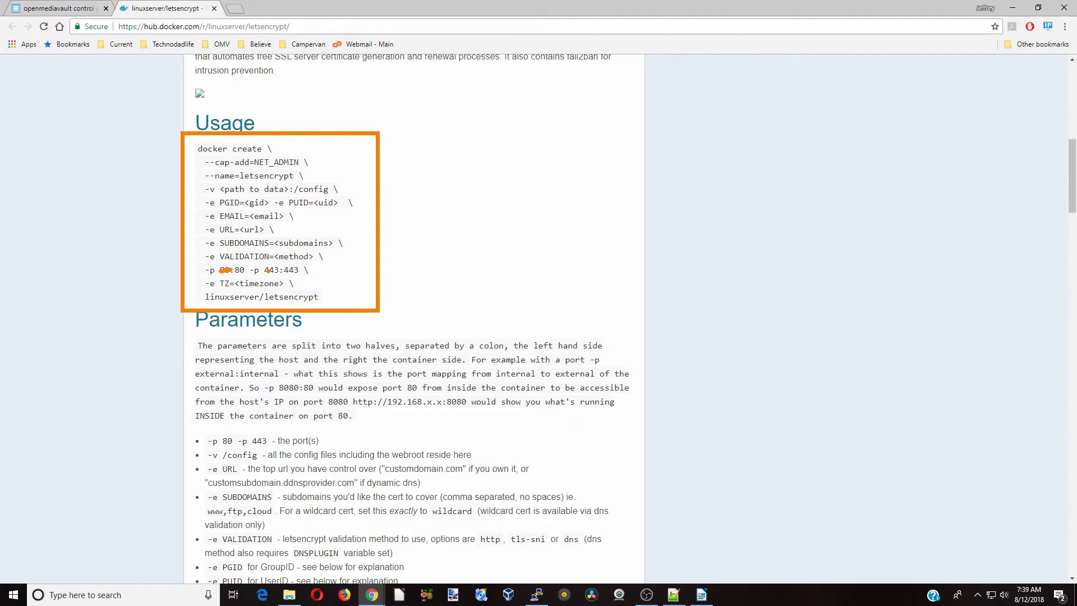
Note the 443 port value, then launch the Shellinabox web client
drag(267, 270, 277, 270)
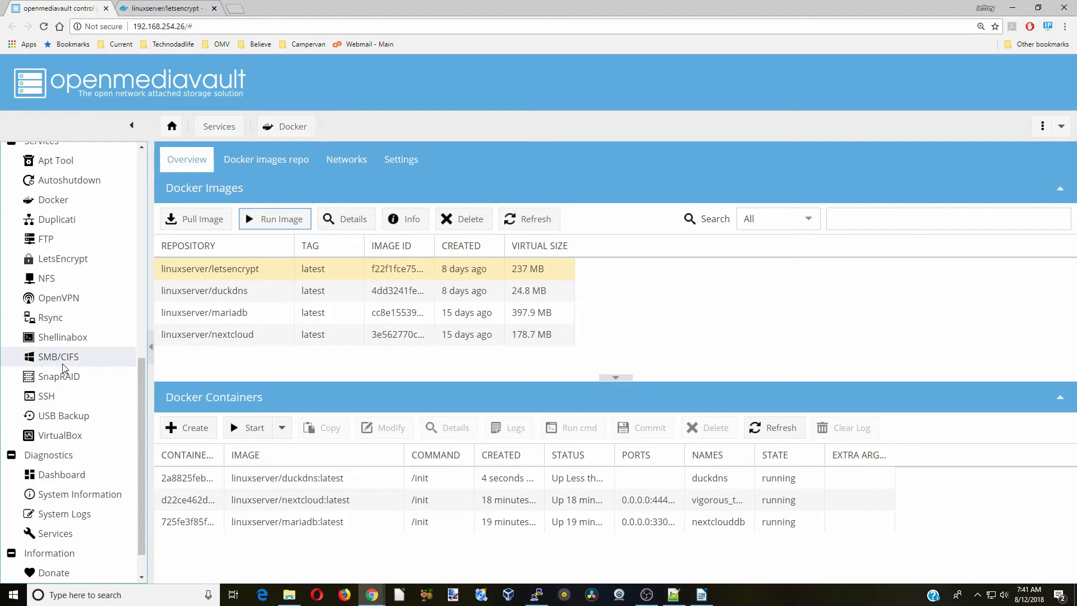
click(63, 338)
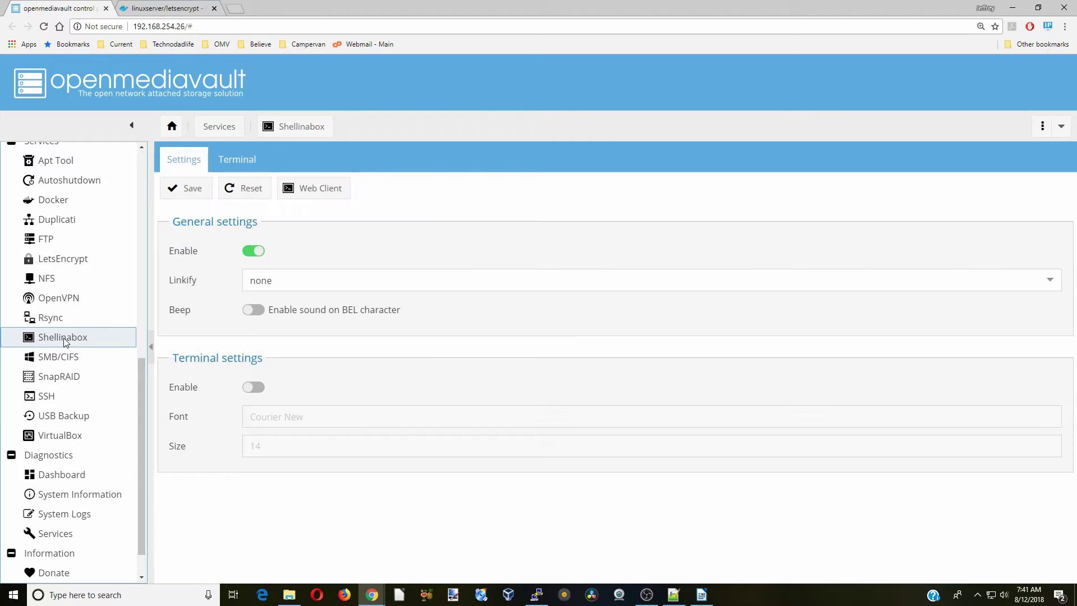
click(307, 188)
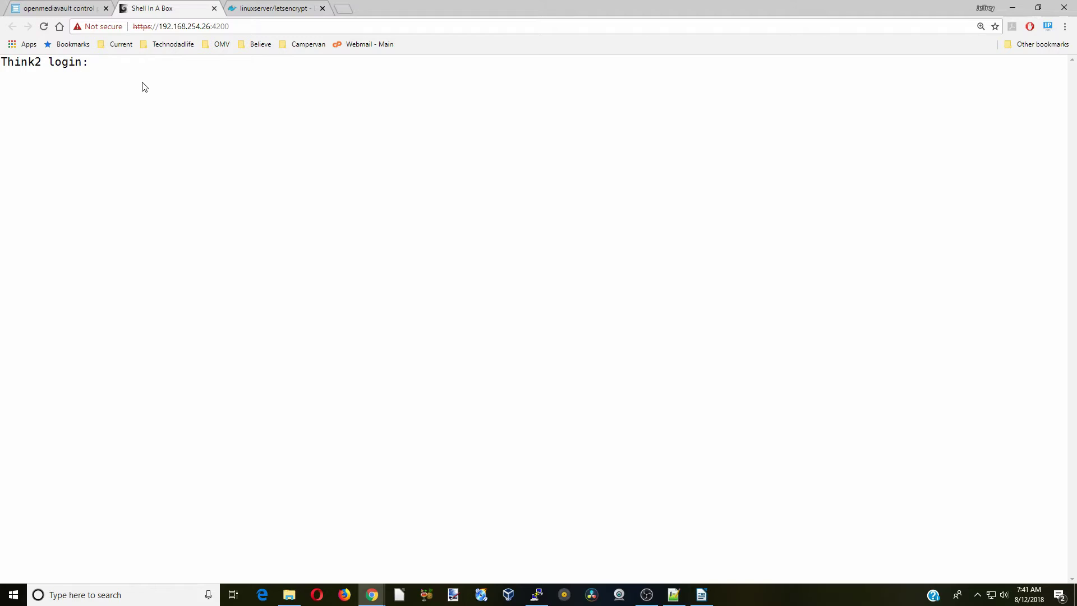
Log in as root, cd to /sharedfolders/AppData/nextclouddb/, and type nano custom.cnf
text(root)
key(Return)
key(Return)
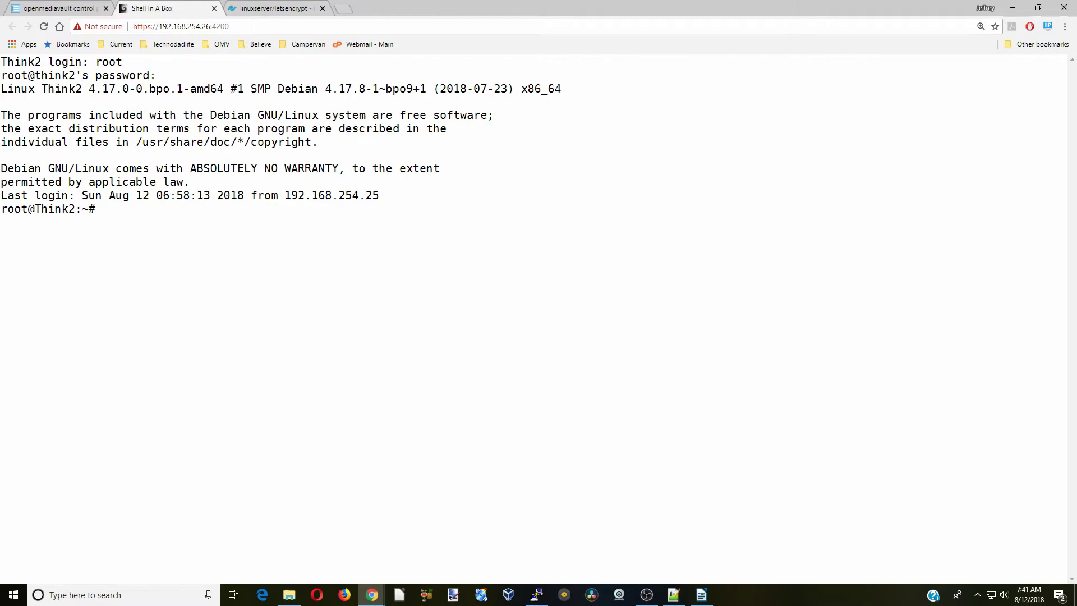
text(cd /sharedfolders/AppData/nextclouddb/)
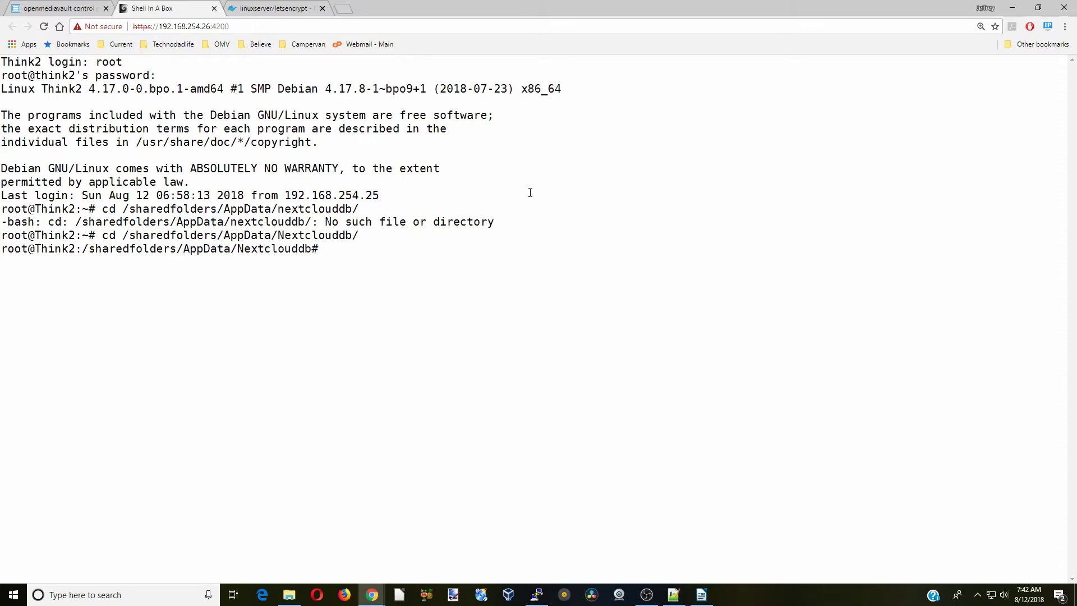
text(nano custom.cnf)
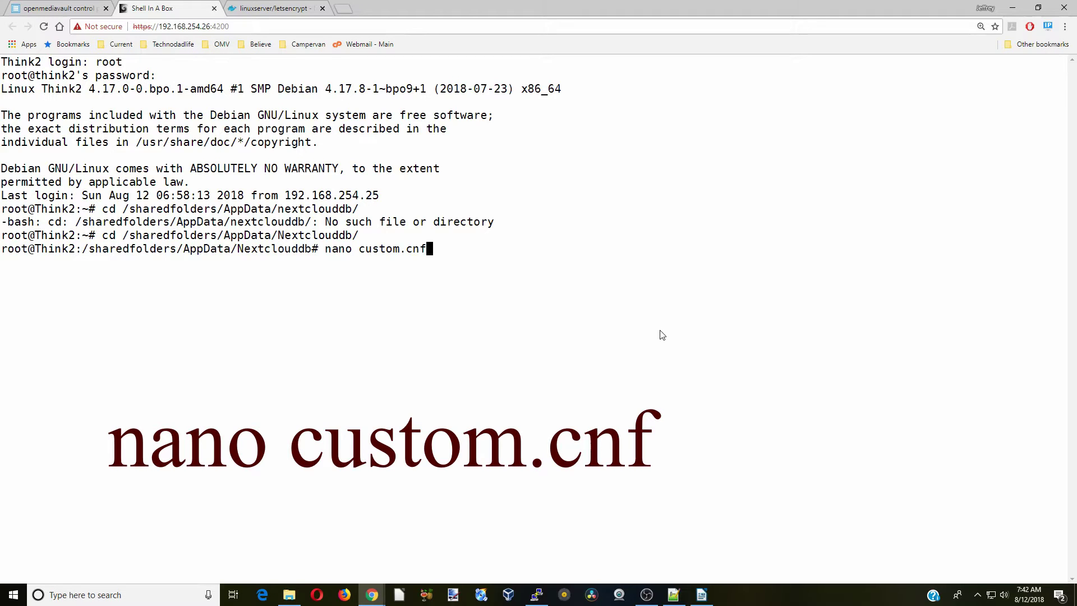
Comment out bind-address=0.0.0.0 in custom.cnf with a # and save the file in nano
key(Return)
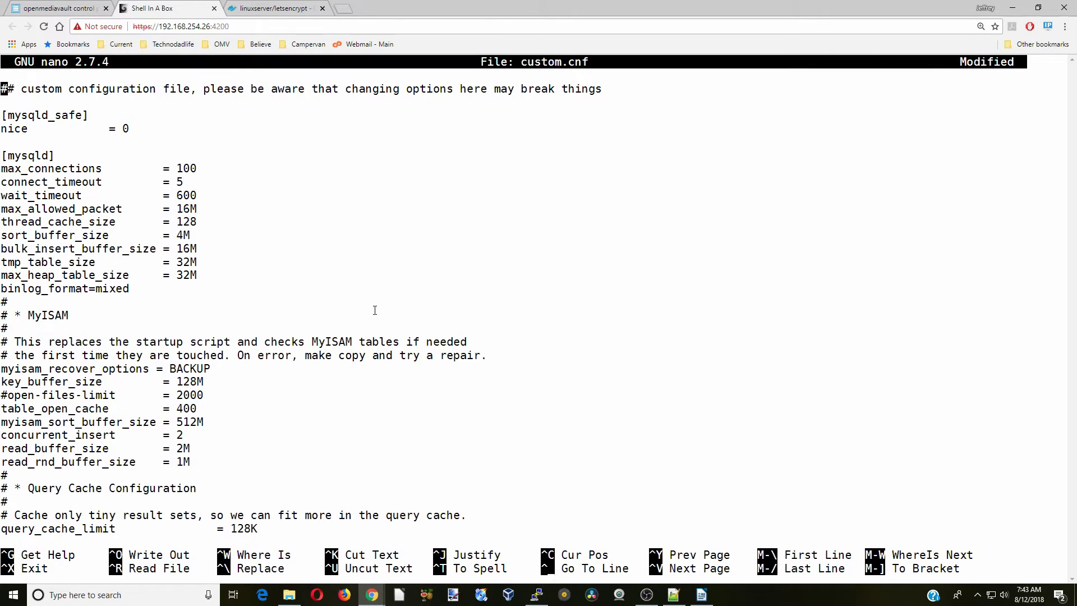
key(Page_Down)
key(Page_Down)
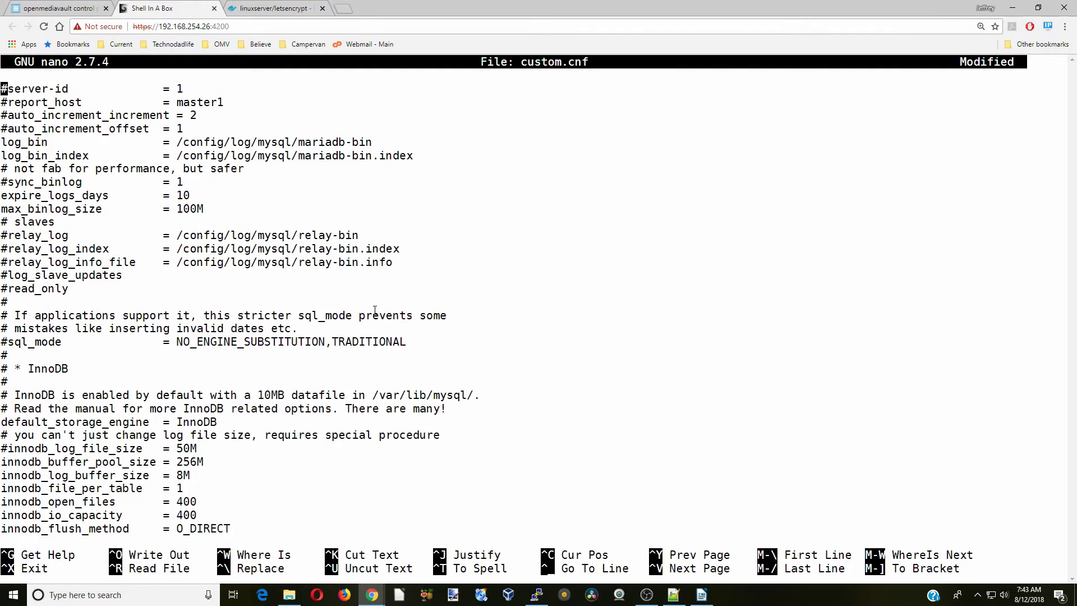
key(Page_Down)
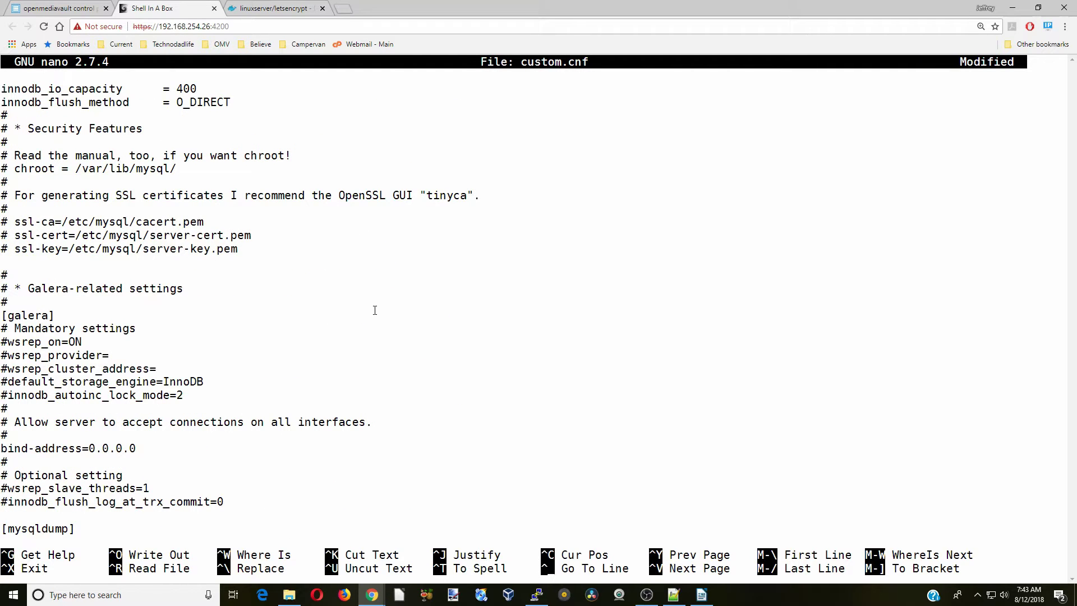
key(Down)
key(Down)
key(Down)
key(Down)
key(Down)
key(Down)
key(Down)
key(Down)
key(Down)
key(Down)
key(Down)
key(Down)
key(Down)
key(Down)
key(Down)
key(Down)
key(Down)
key(Down)
key(Down)
key(Down)
key(Down)
key(Down)
key(Down)
key(Down)
key(Down)
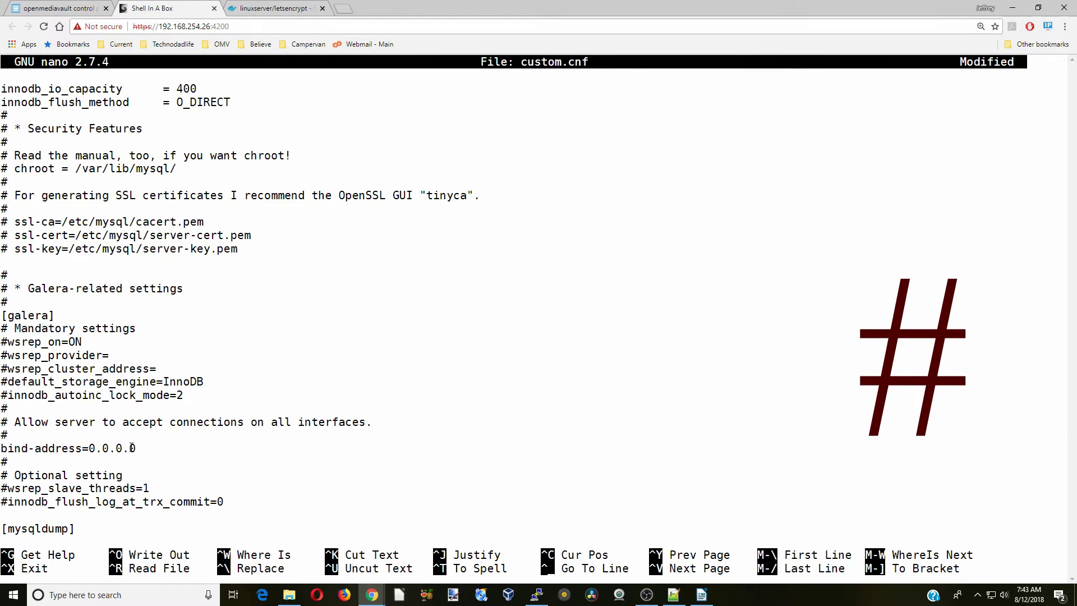
text(#)
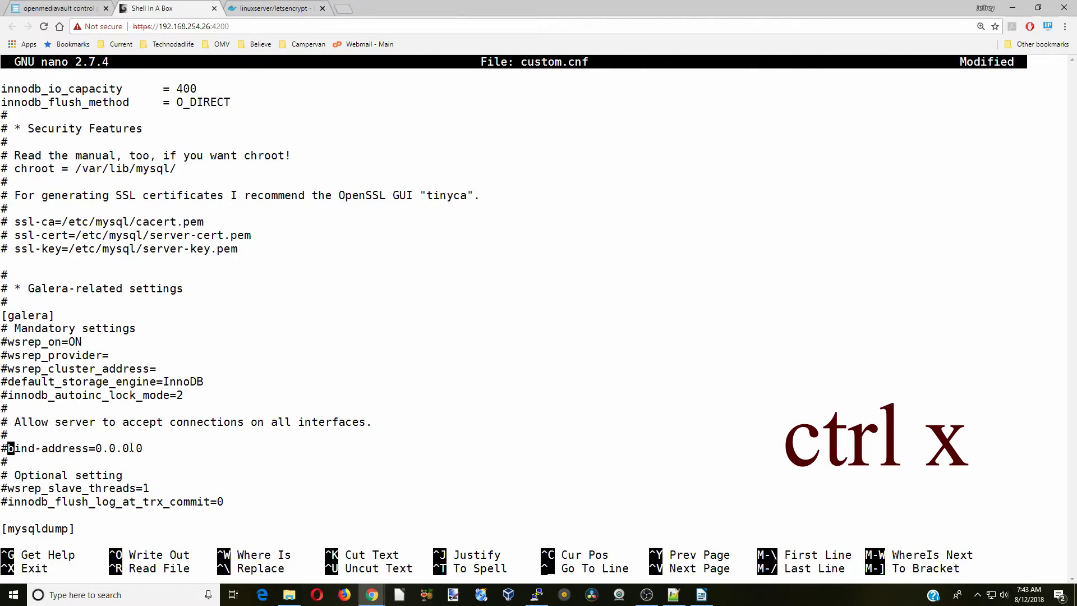
key(ctrl+x)
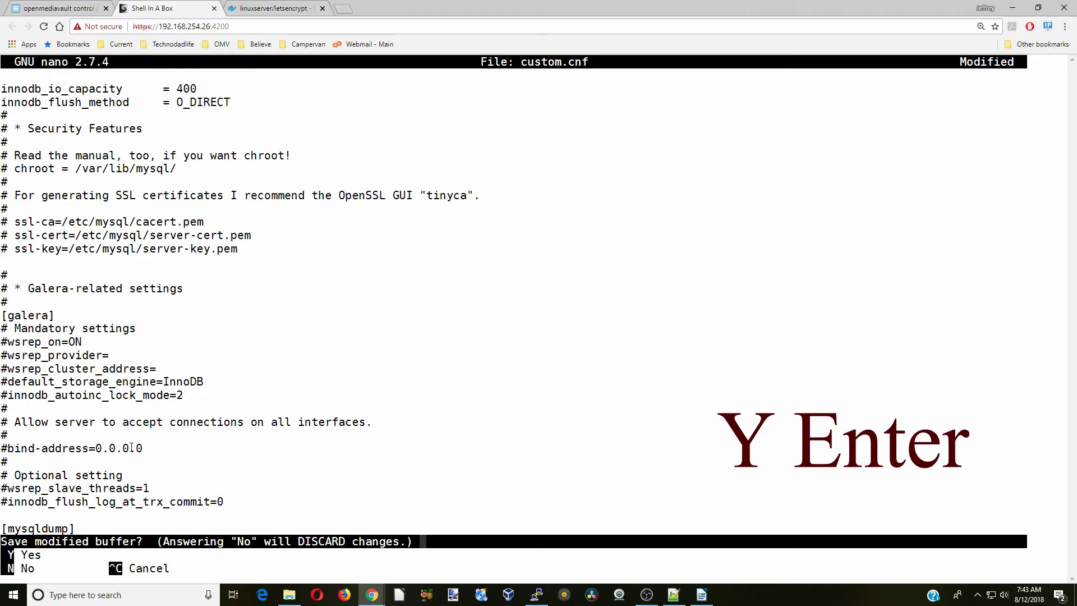
key(y)
key(Return)
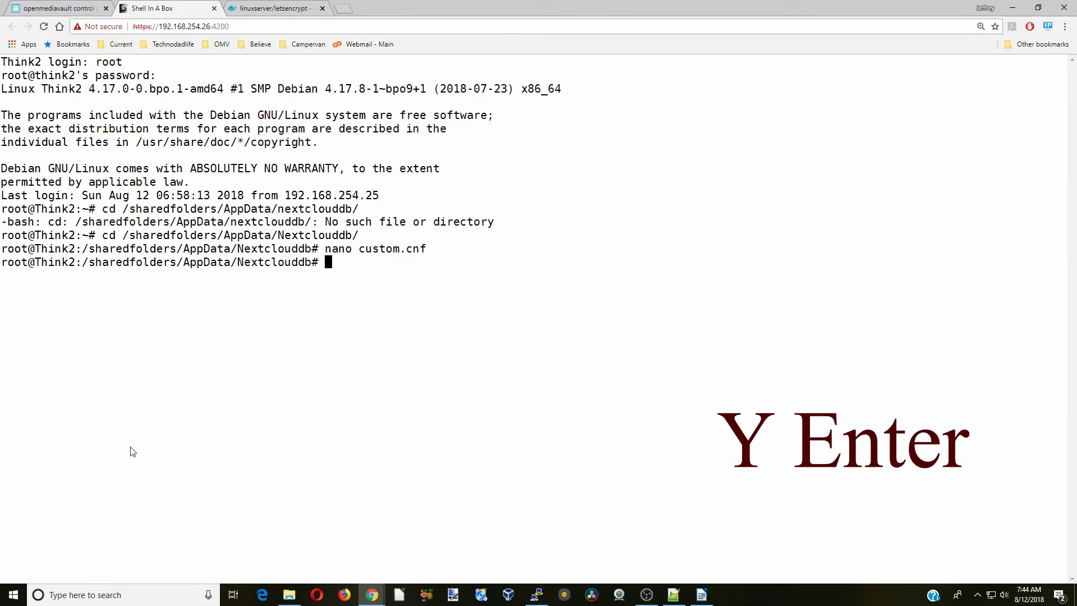
text(cd ~)
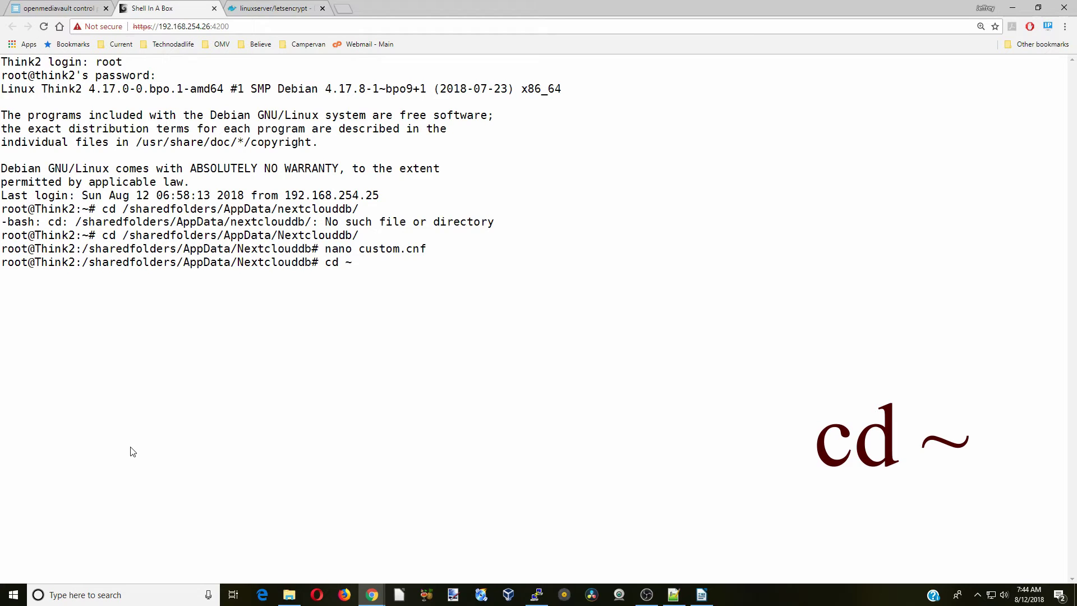
Go to the home folder, run docker network create my-net, then exit the shell
key(Return)
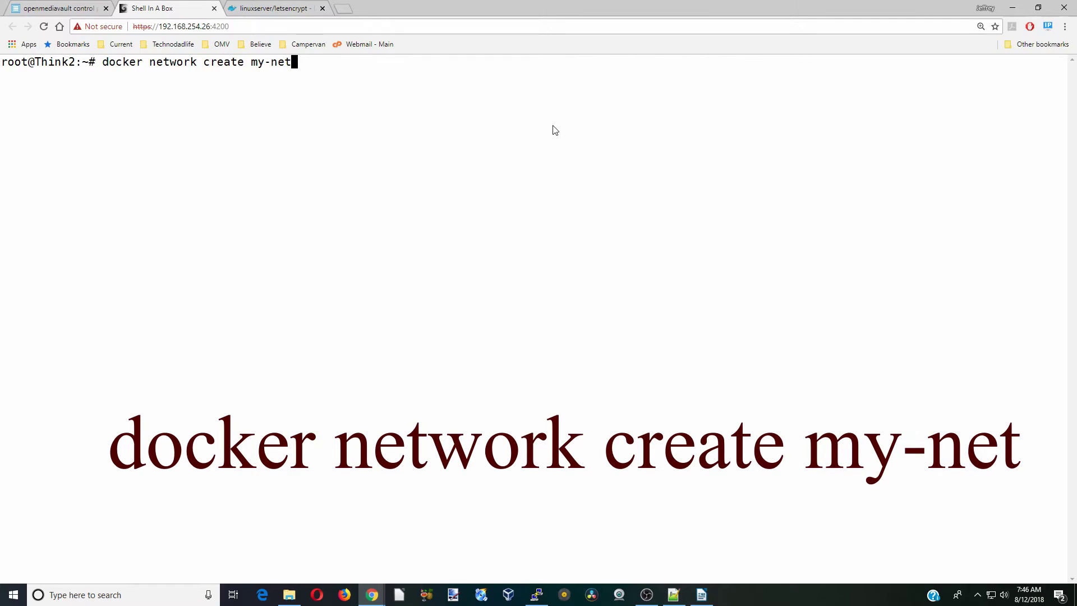
key(Return)
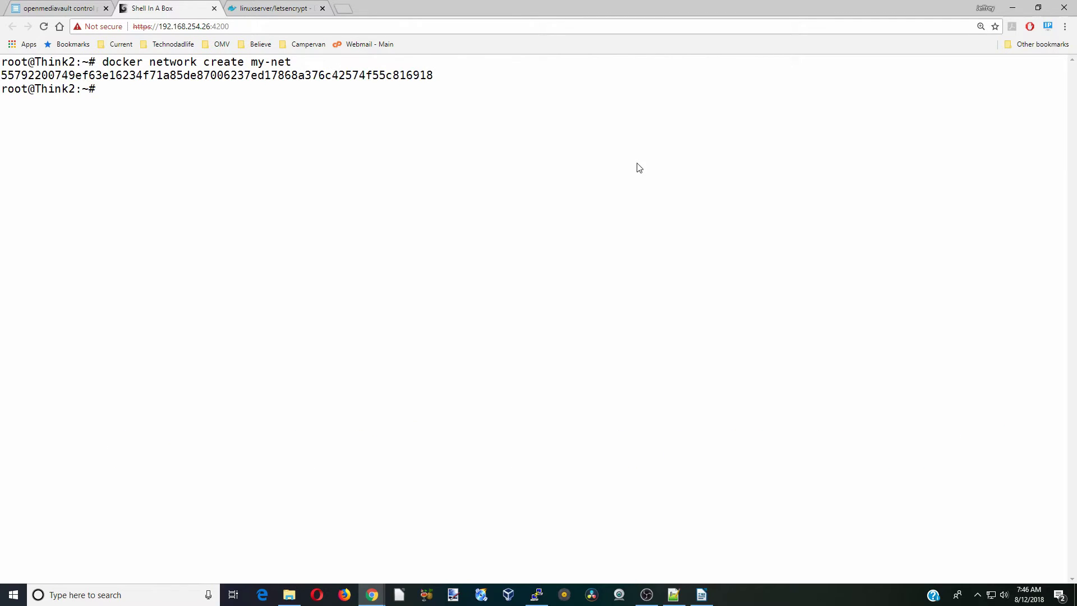
text(exit)
key(Return)
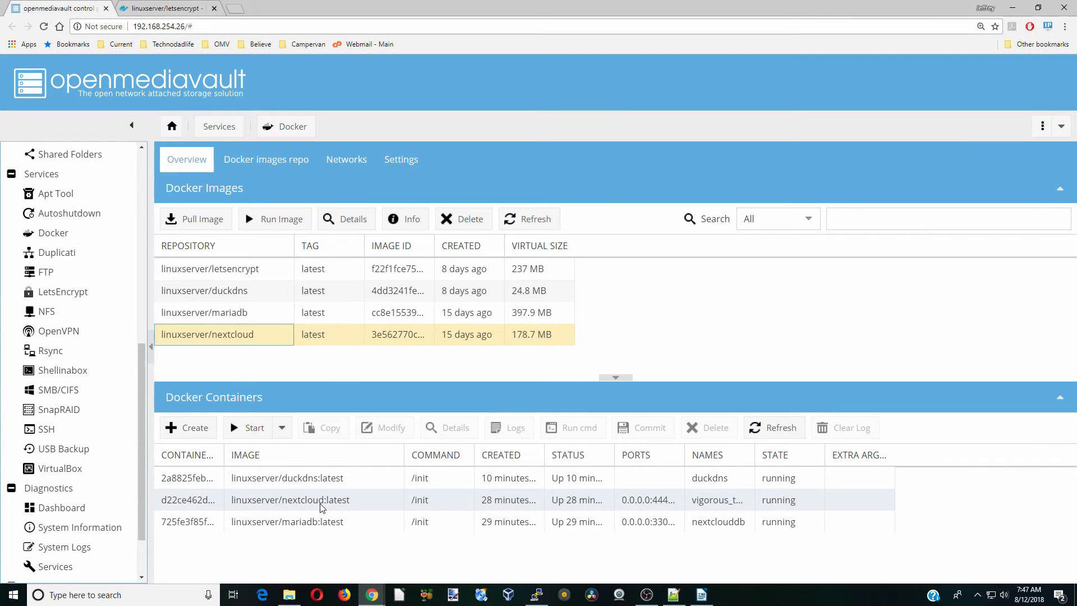
Save the nextcloud container with the extra argument --network my-net
click(322, 505)
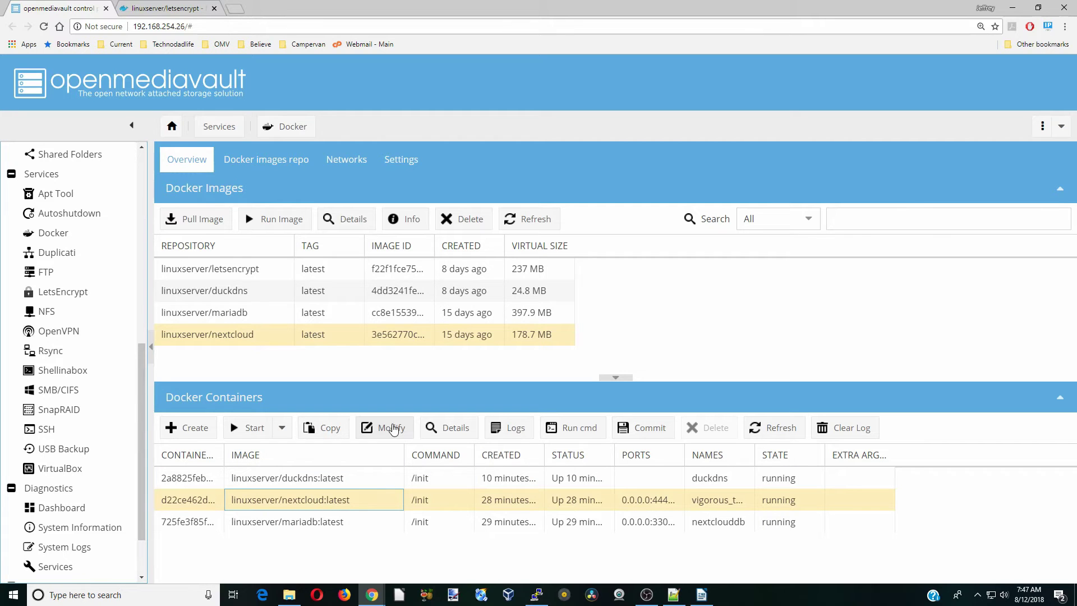
click(395, 430)
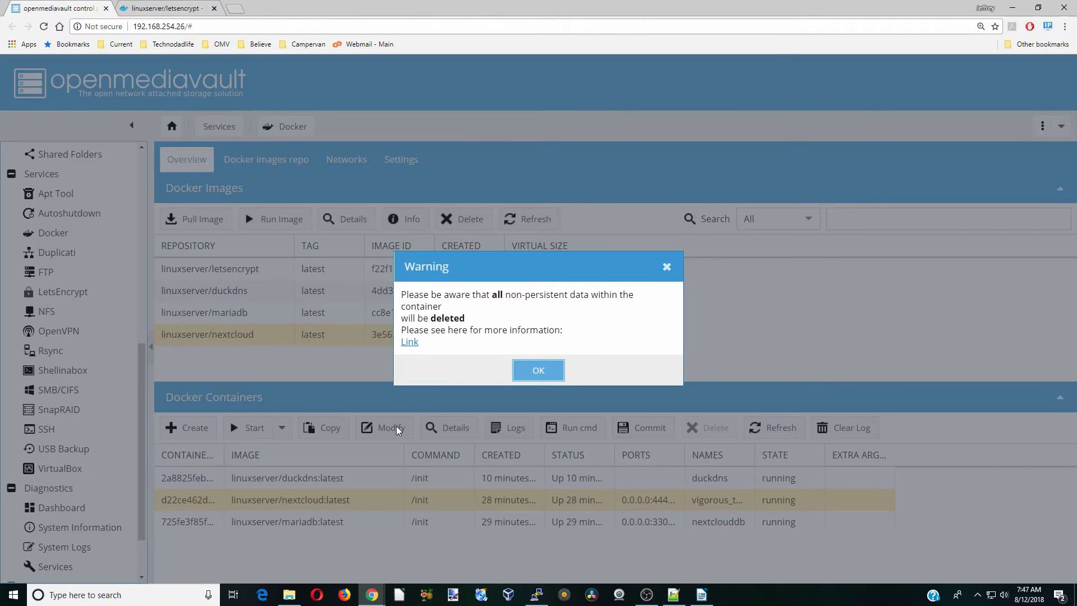
click(541, 369)
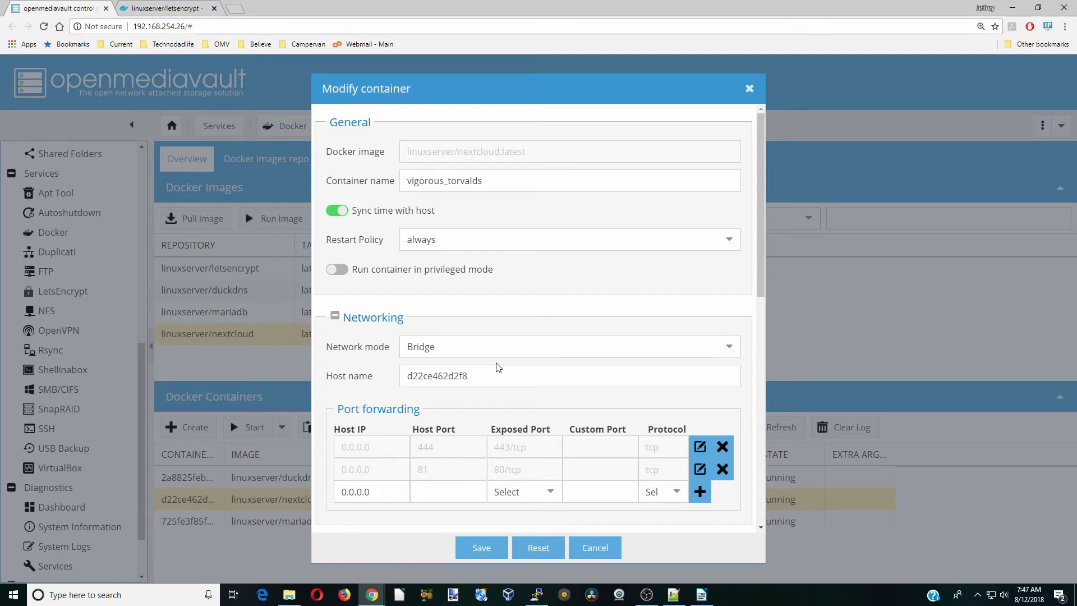
scroll(497, 365, down, 5)
scroll(497, 366, down, 5)
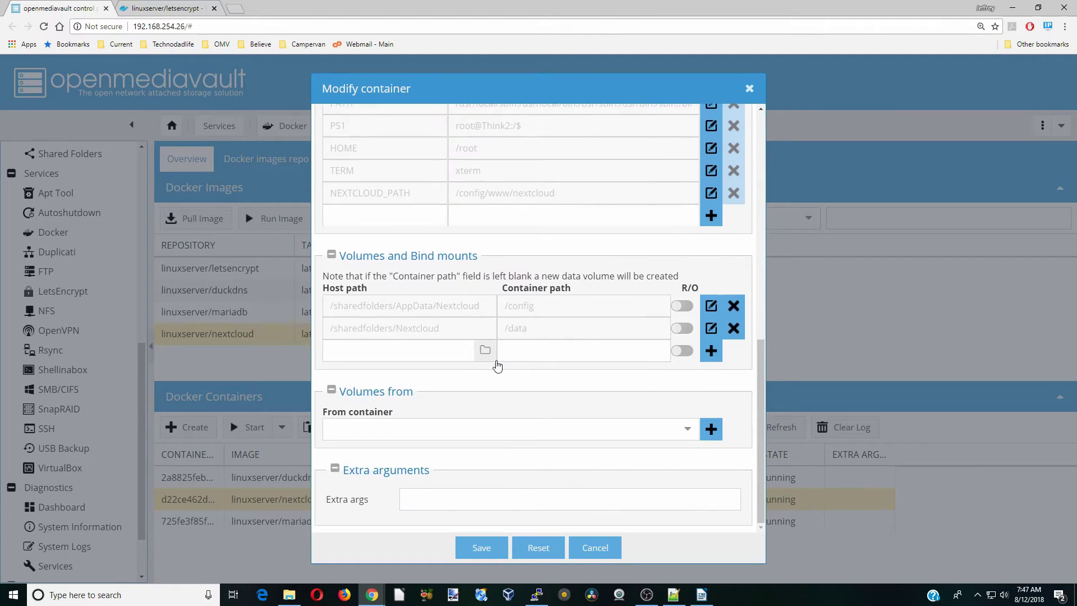
click(555, 499)
key(ctrl+v)
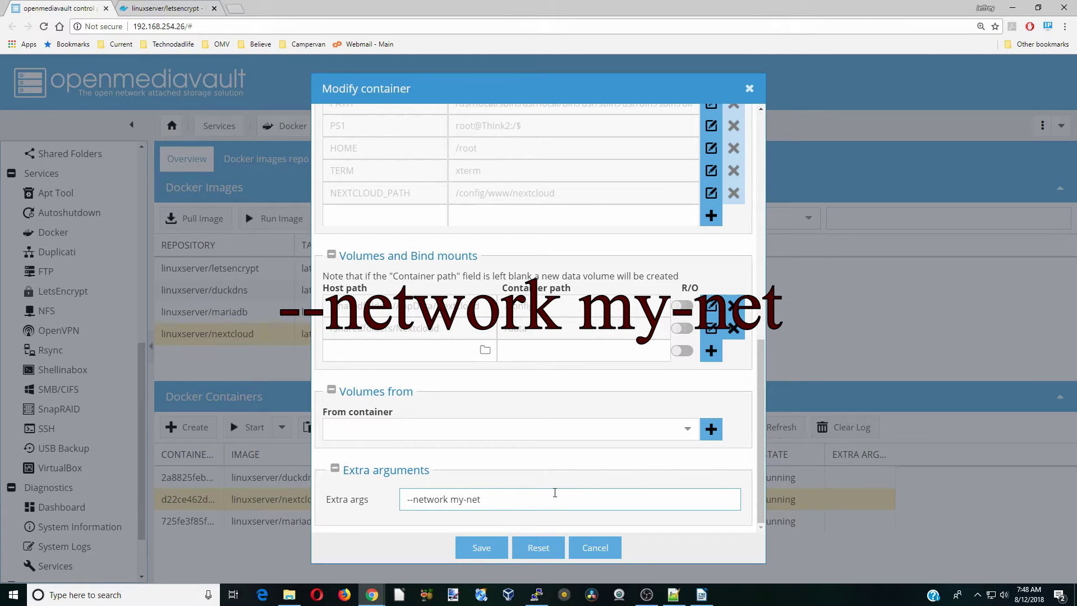
click(484, 549)
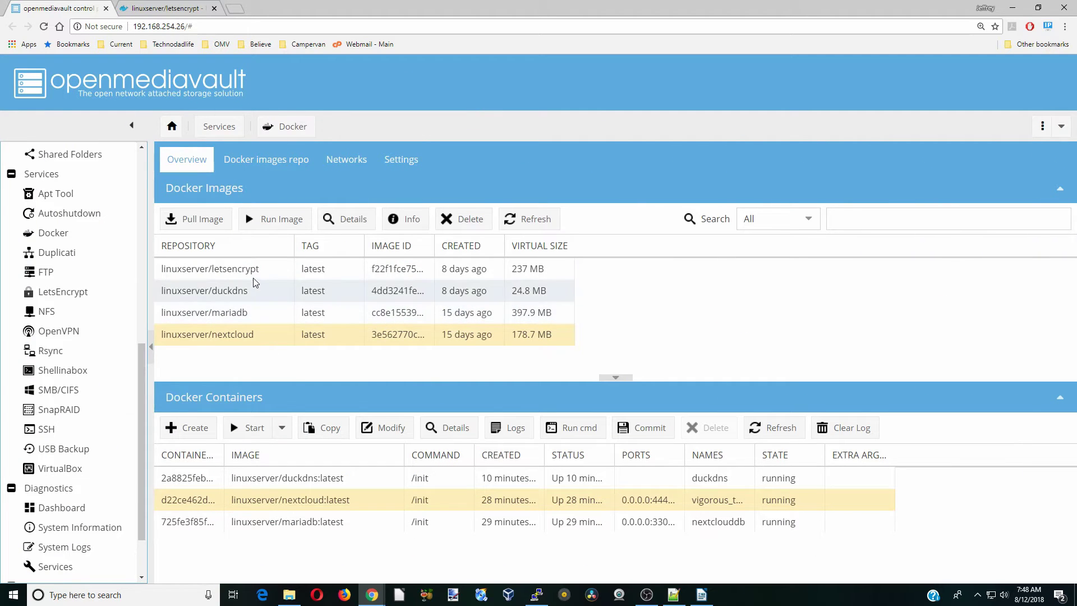
Run the linuxserver/letsencrypt image as a container named letsencrypt with restart policy always
click(257, 270)
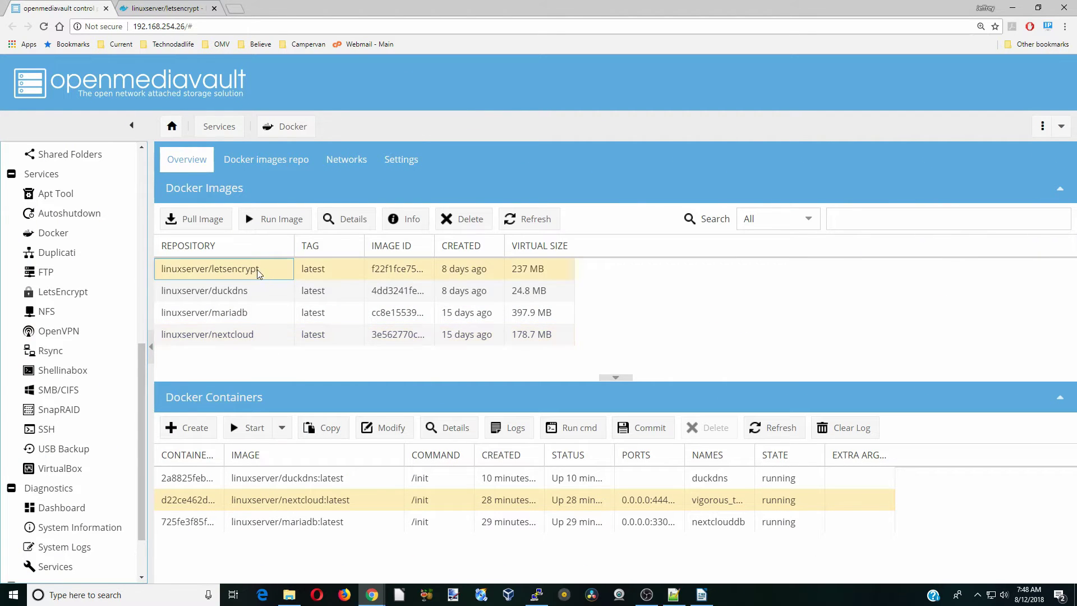
click(281, 222)
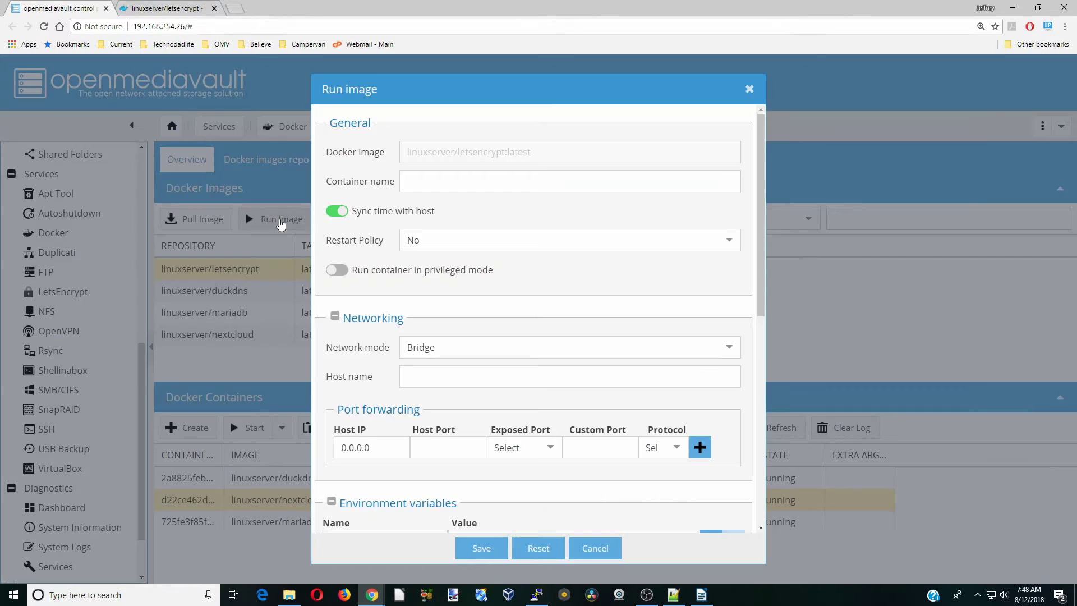
click(481, 187)
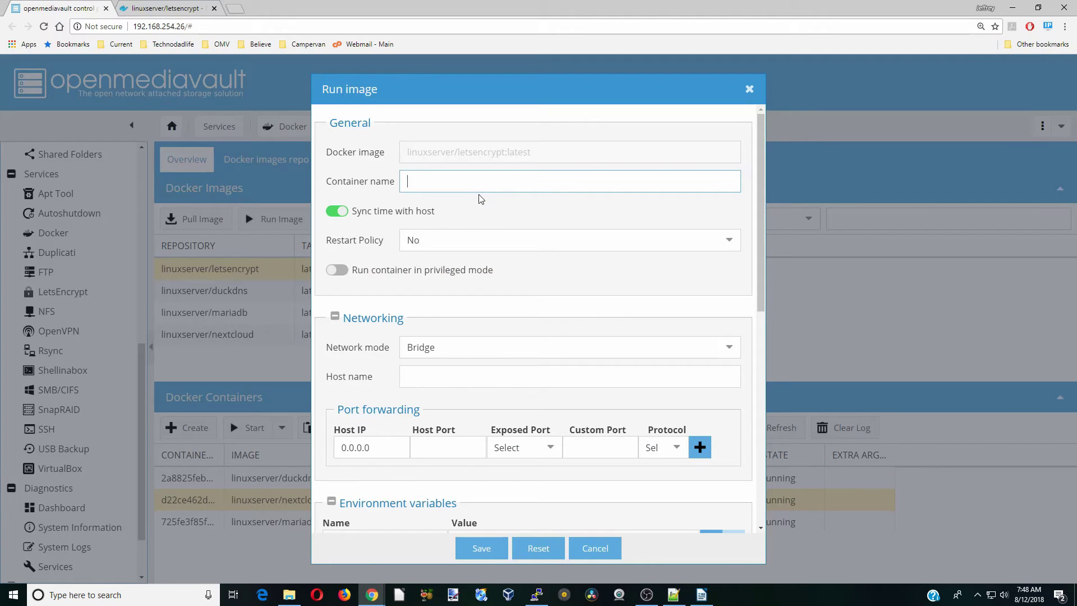
text(letsencrypt)
click(475, 238)
click(479, 285)
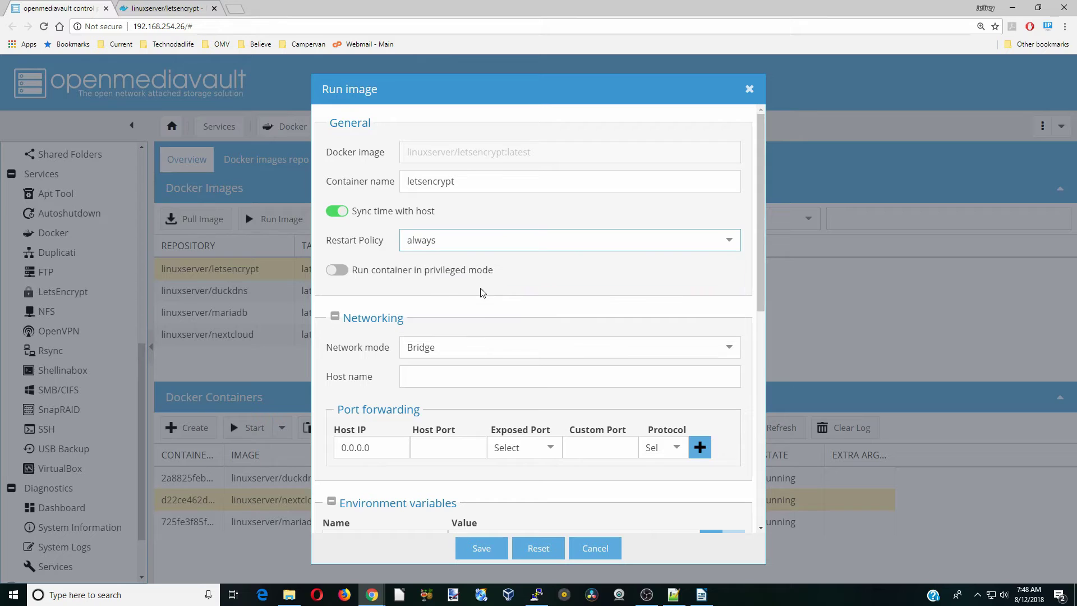
Map host port 450 to 443/tcp and host port 90 to 80/tcp
scroll(515, 352, down, 3)
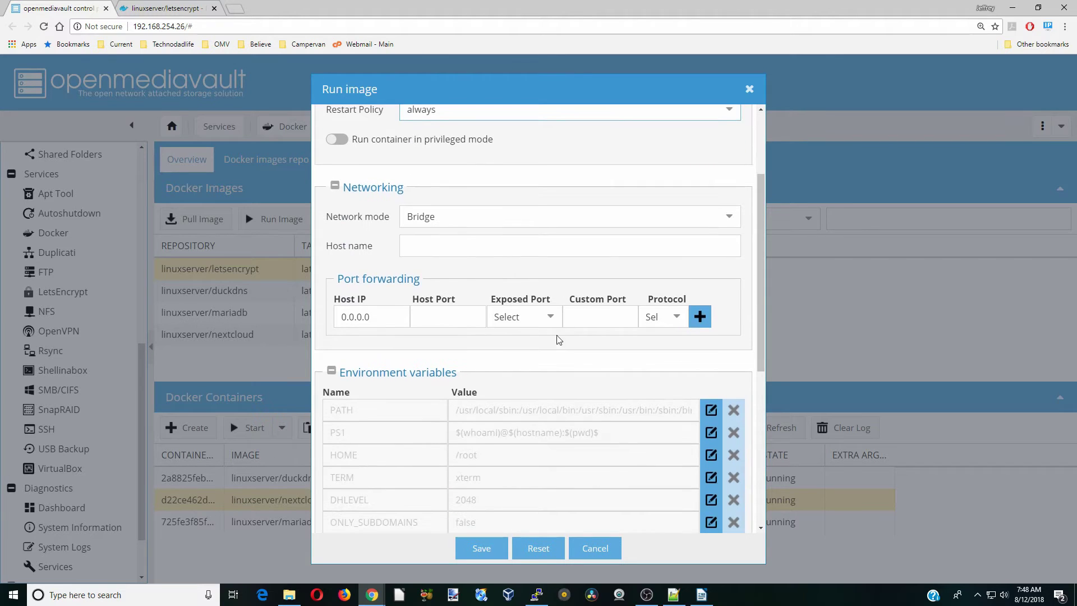
click(551, 318)
click(536, 348)
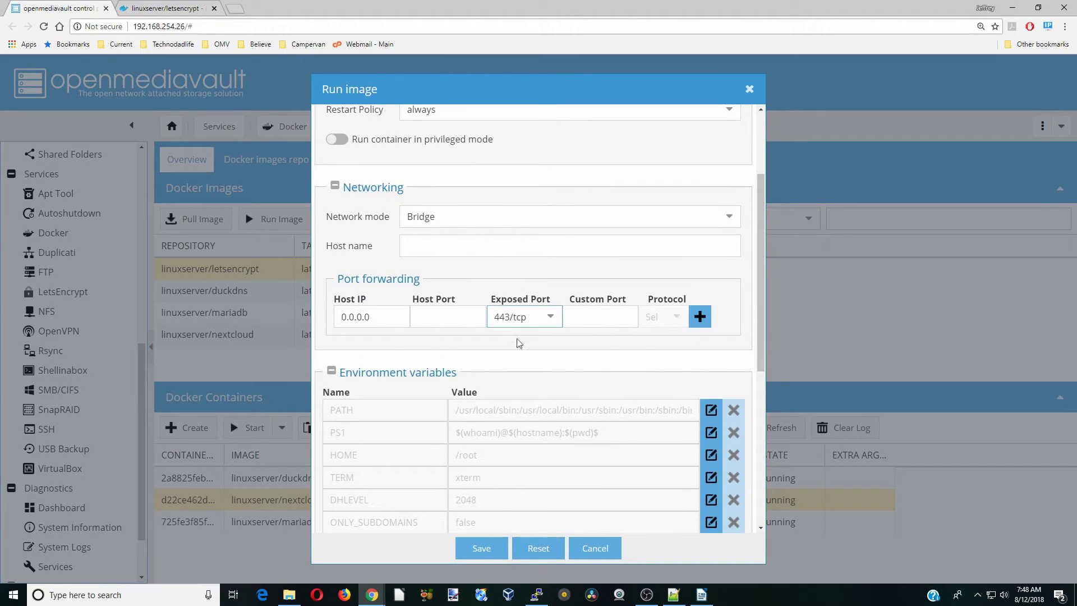
click(457, 317)
text(450)
click(701, 316)
click(556, 348)
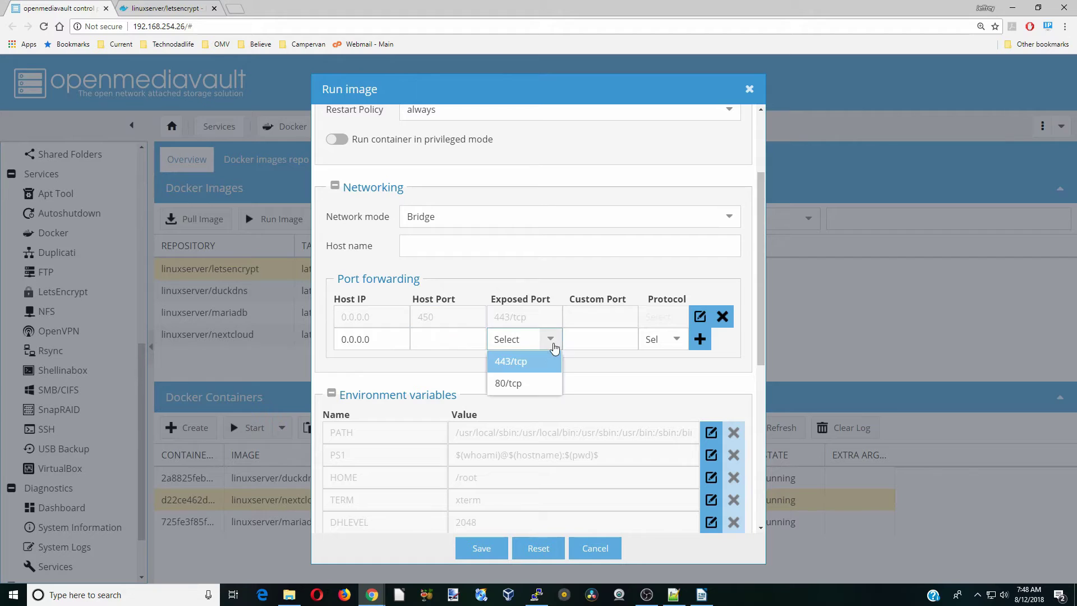
click(526, 384)
click(453, 339)
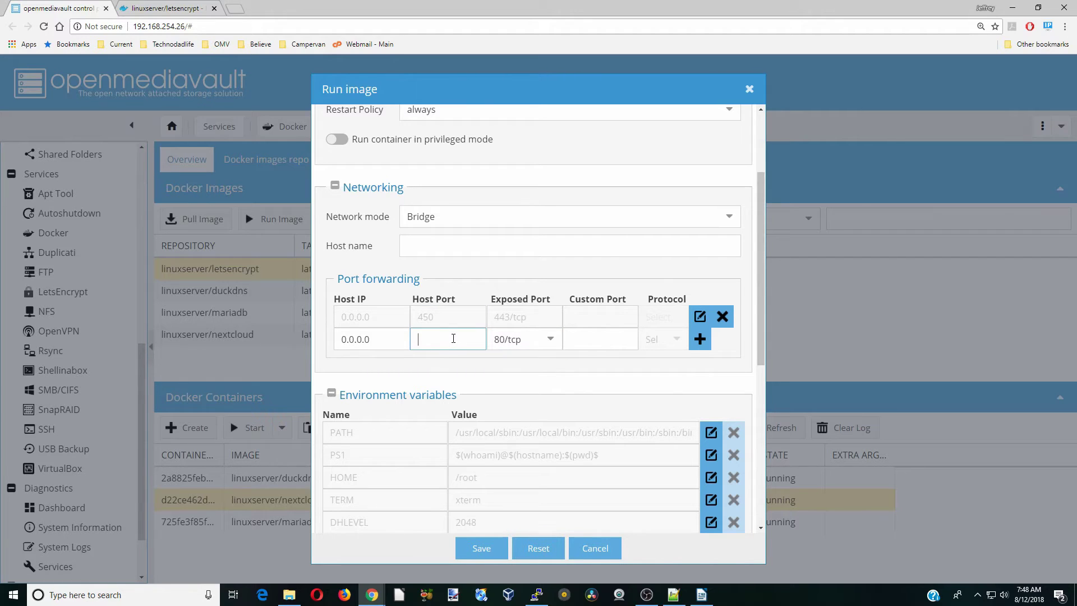
text(90)
click(700, 340)
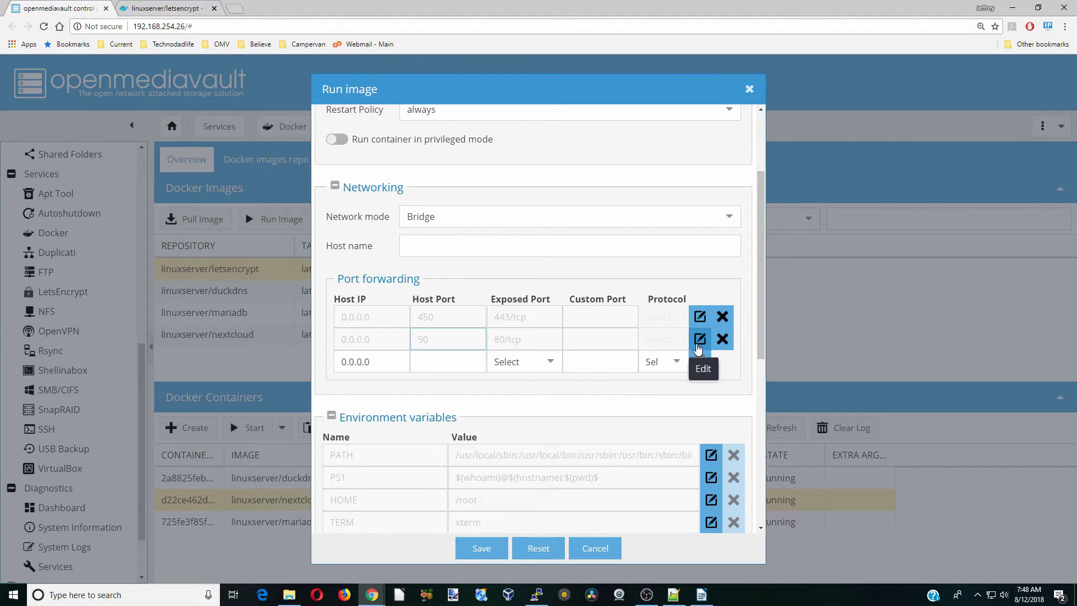
scroll(698, 349, down, 6)
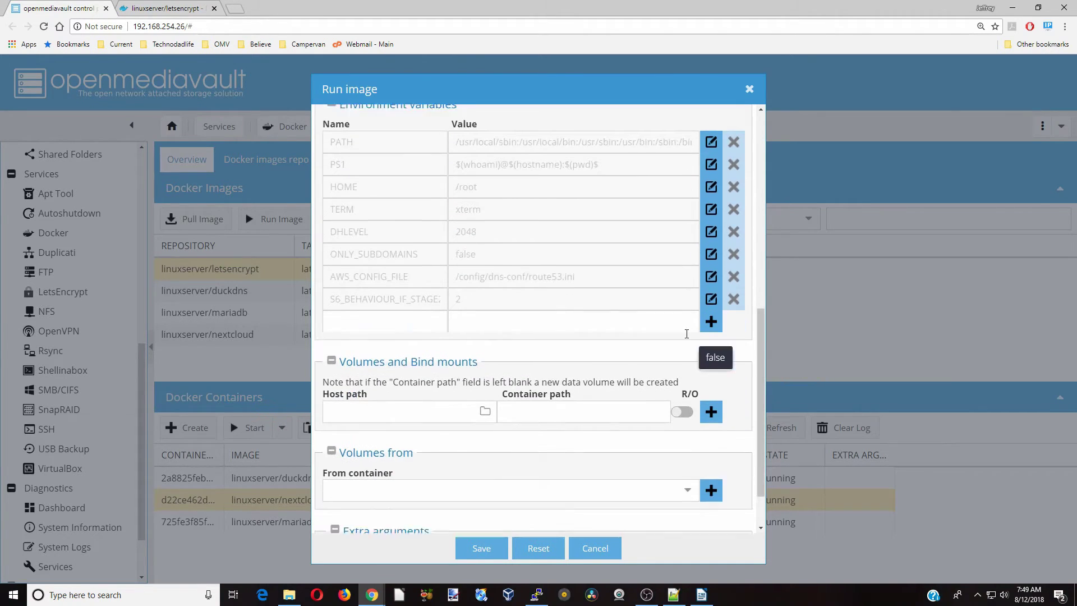
Add environment variables PUID=1000 and PGID=100
scroll(620, 321, down, 1)
click(389, 262)
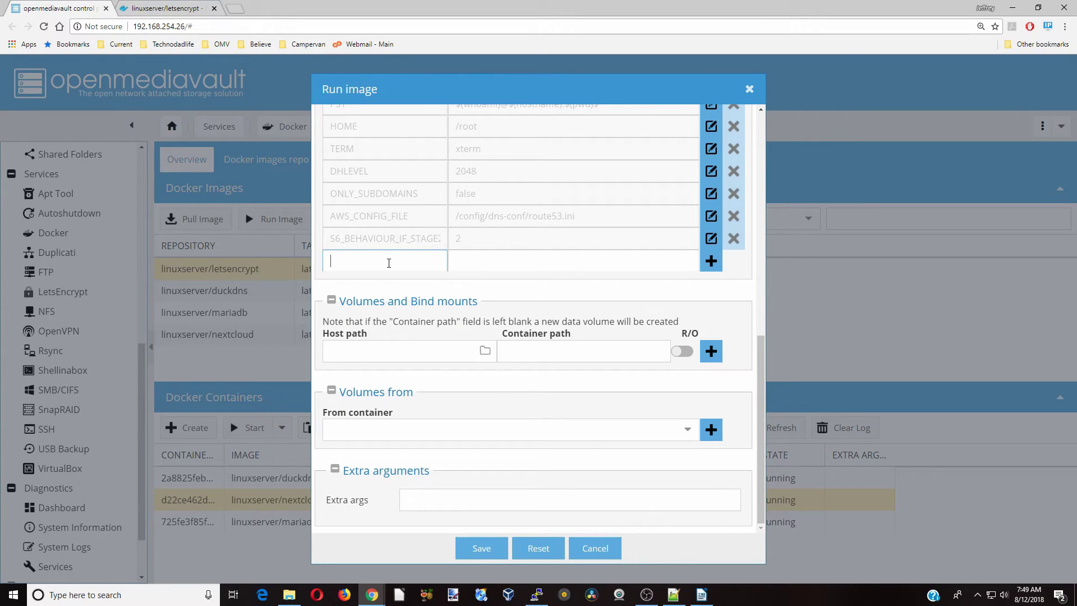
text(PUID)
key(Tab)
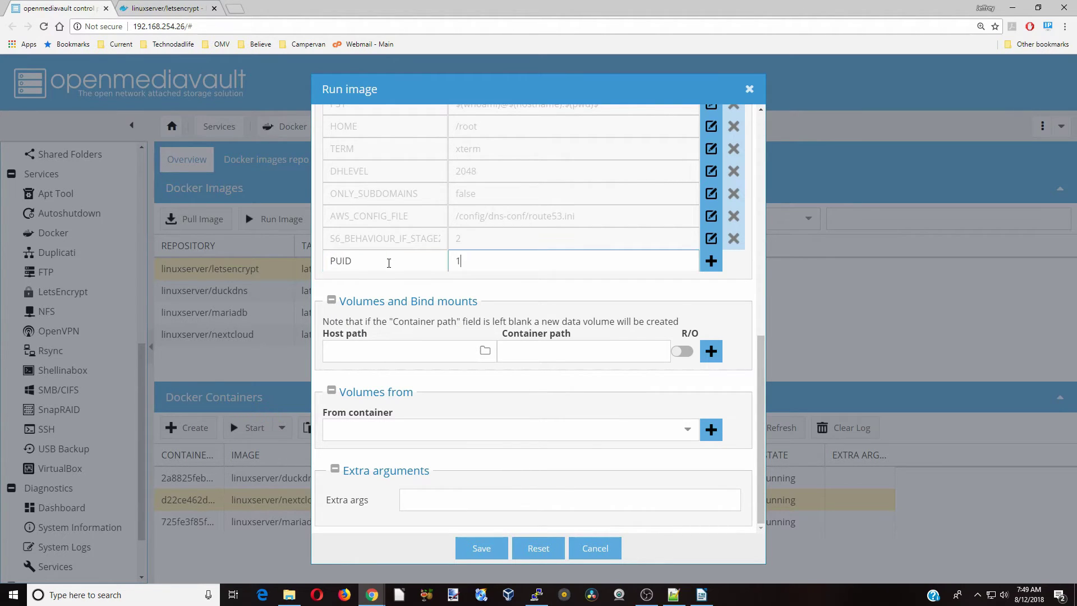
text(1000)
key(Return)
text(PGID)
key(Tab)
text(100)
key(Return)
Add an EMAIL variable with the account e-mail address and URL=duckdns.org
text(EMAIL)
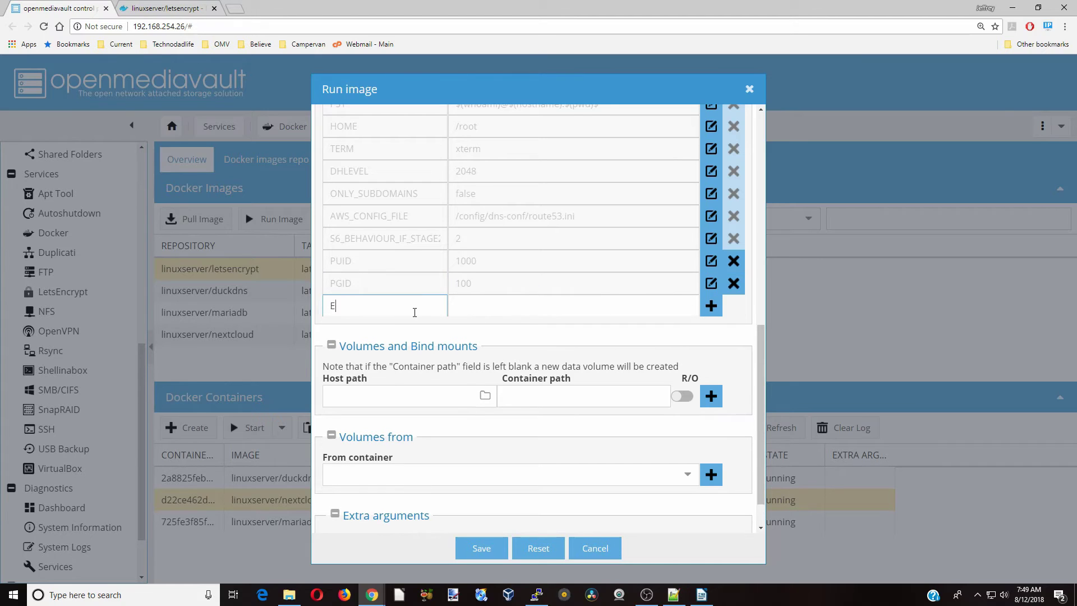
click(503, 306)
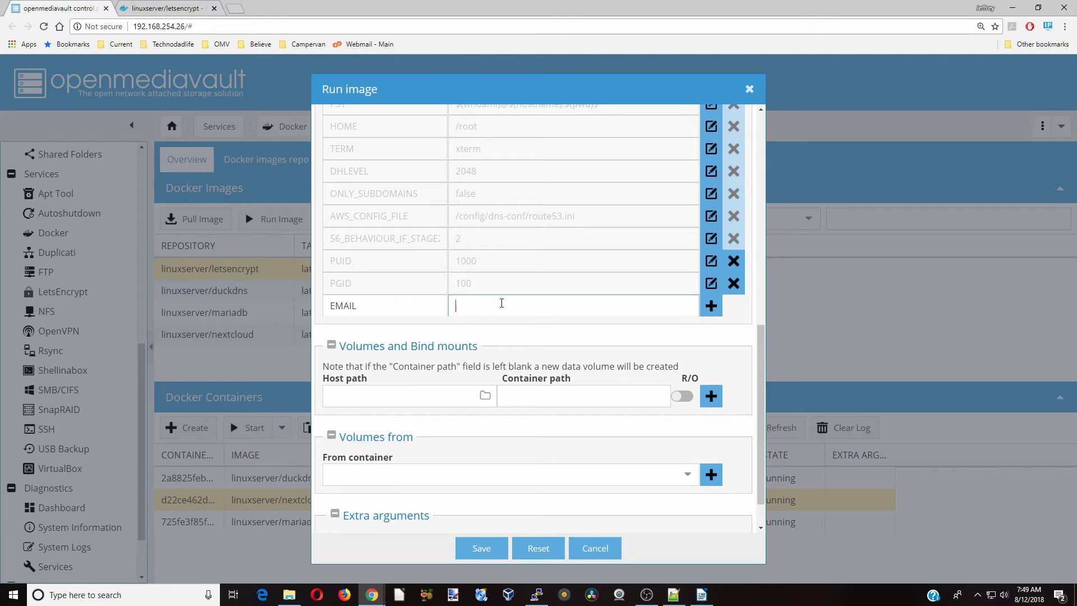
text(email@email.org)
click(710, 306)
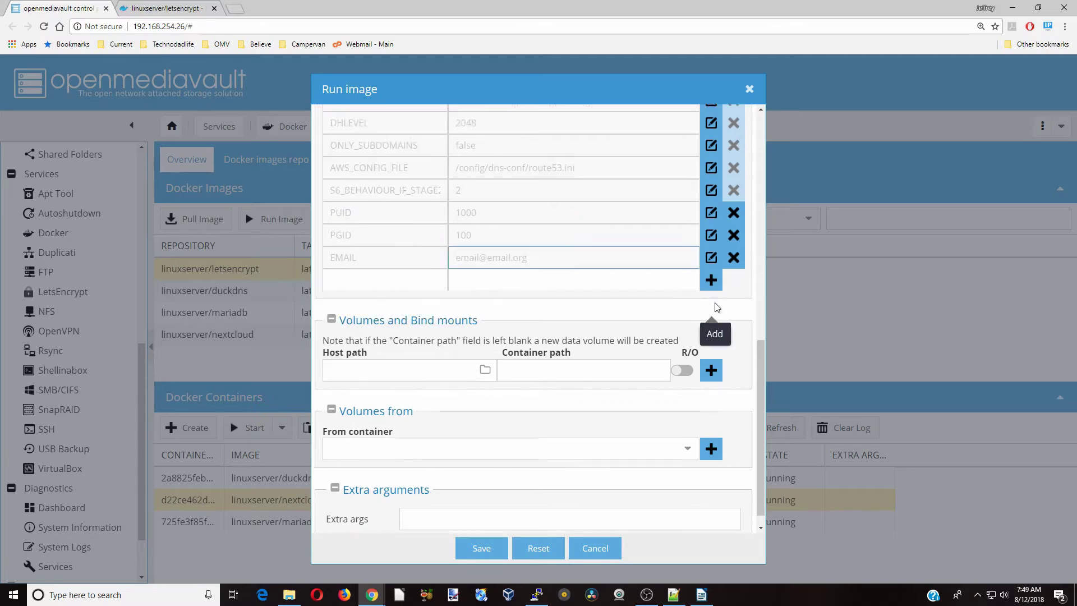
click(397, 255)
text(URL)
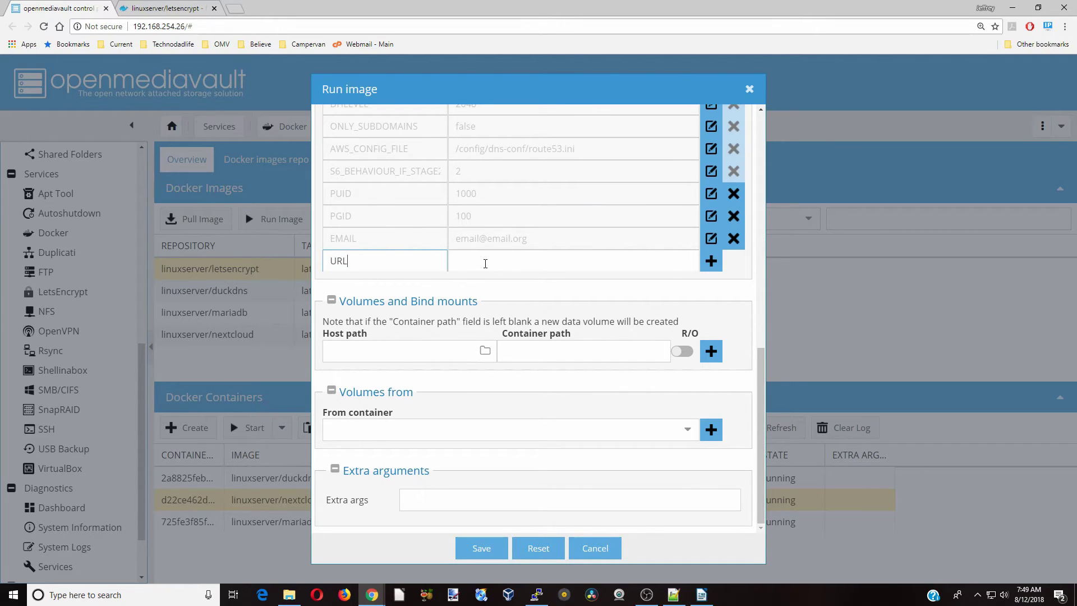
click(485, 264)
text(duckdns.org)
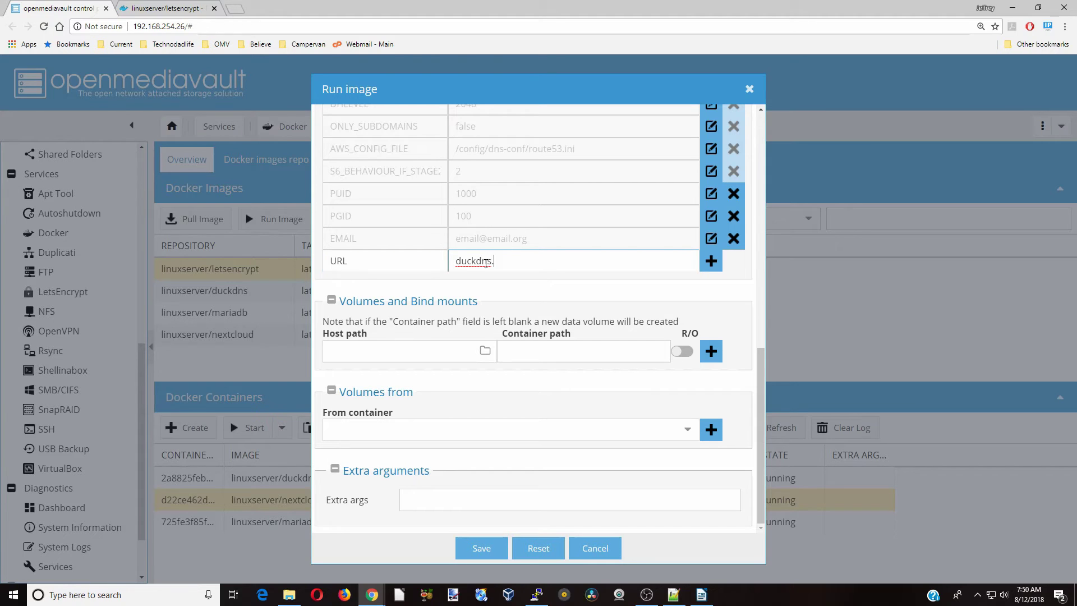
click(711, 261)
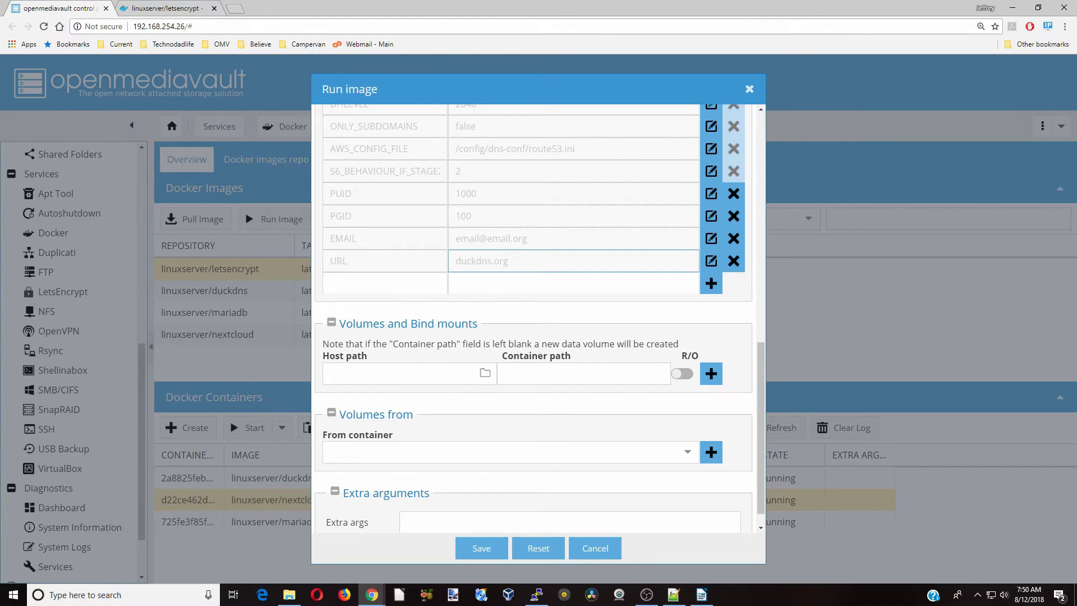
Enter a SUBDOMAINS variable with the value mightymouse,daffylucy
text(SUBDOMAINS)
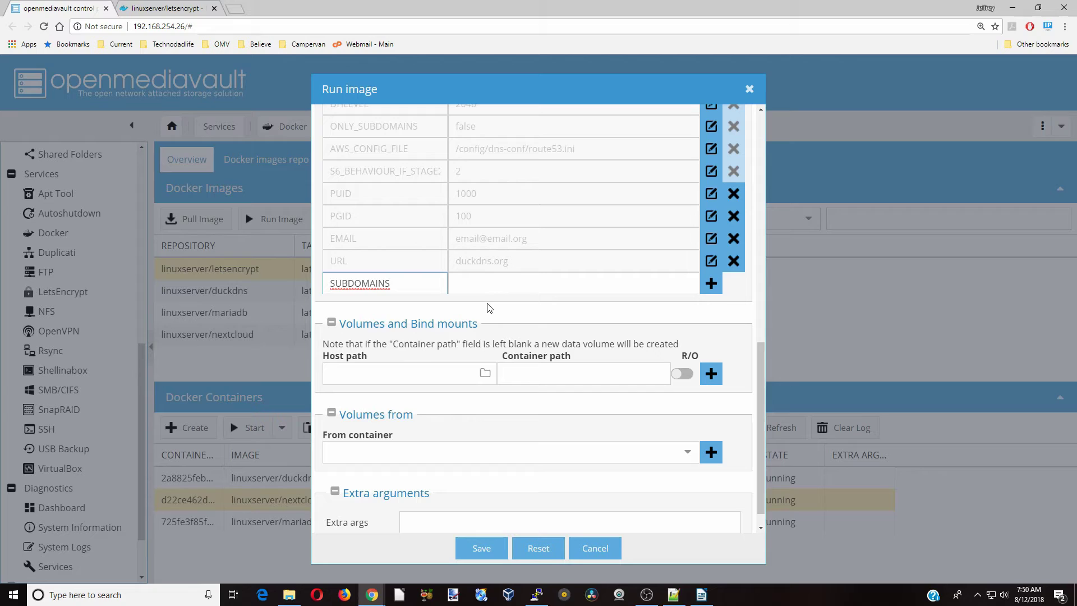
click(491, 285)
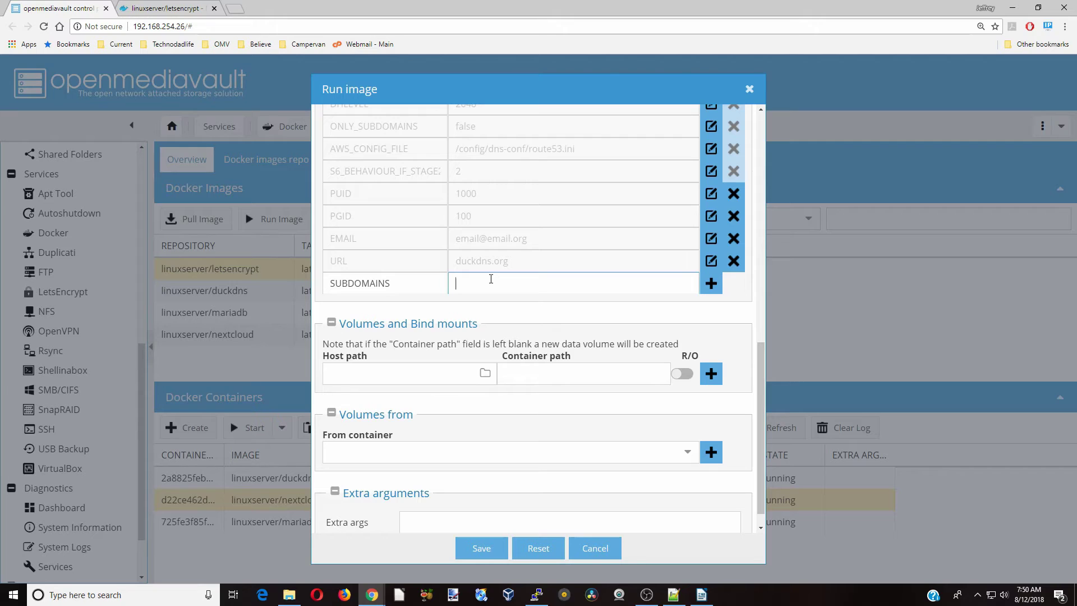
text(mightymouse)
text(,daffylucy)
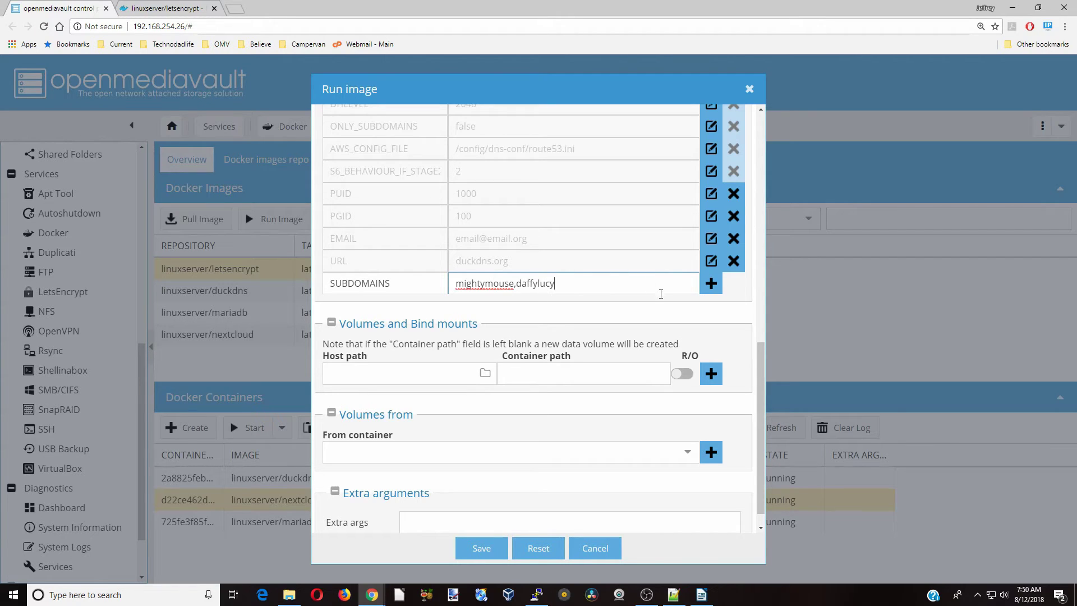
Commit the SUBDOMAINS row, then add VALIDATION=http and TZ=America/New_York
click(711, 284)
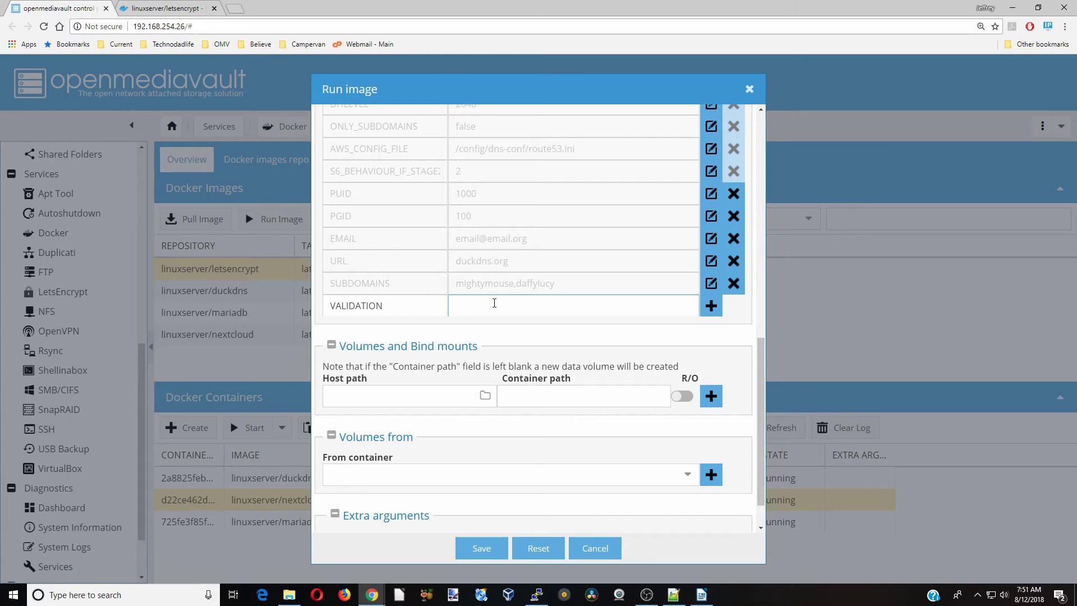
text(http)
click(711, 306)
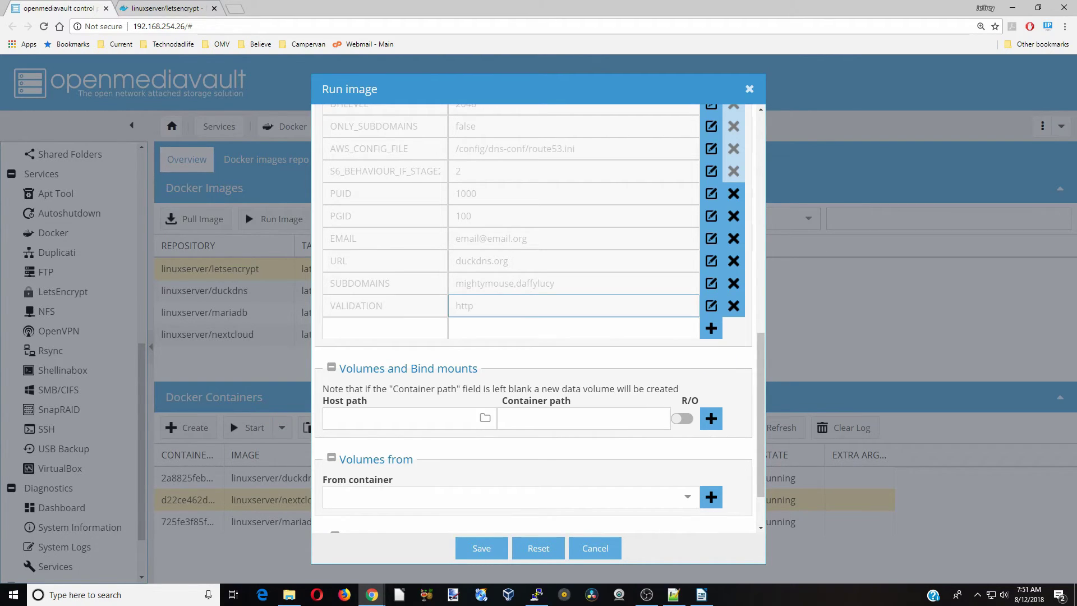
click(390, 325)
text(TZ)
key(Tab)
text(America/New_York)
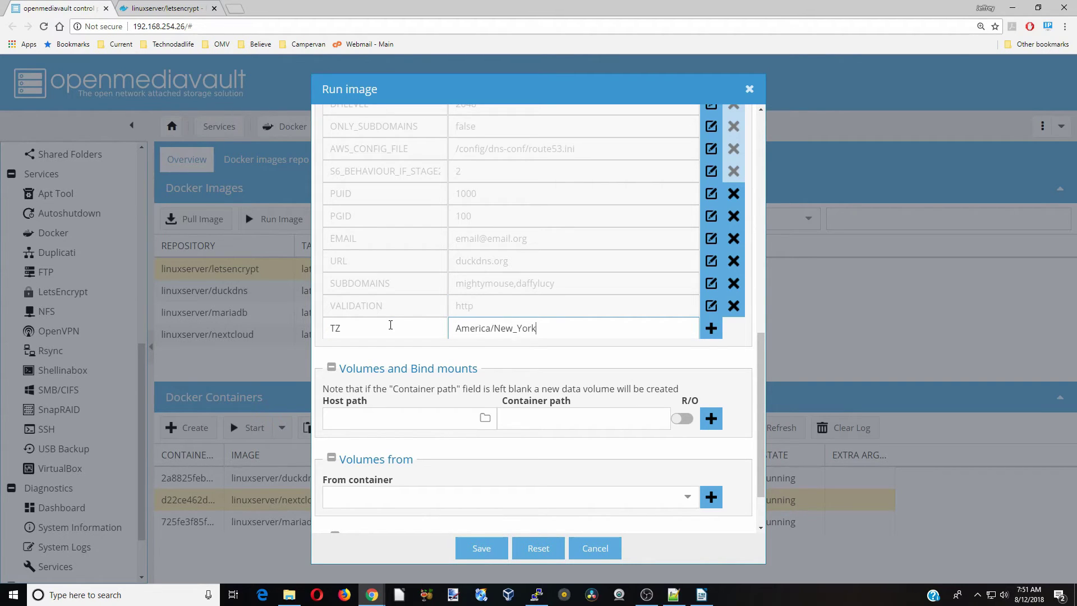
click(714, 334)
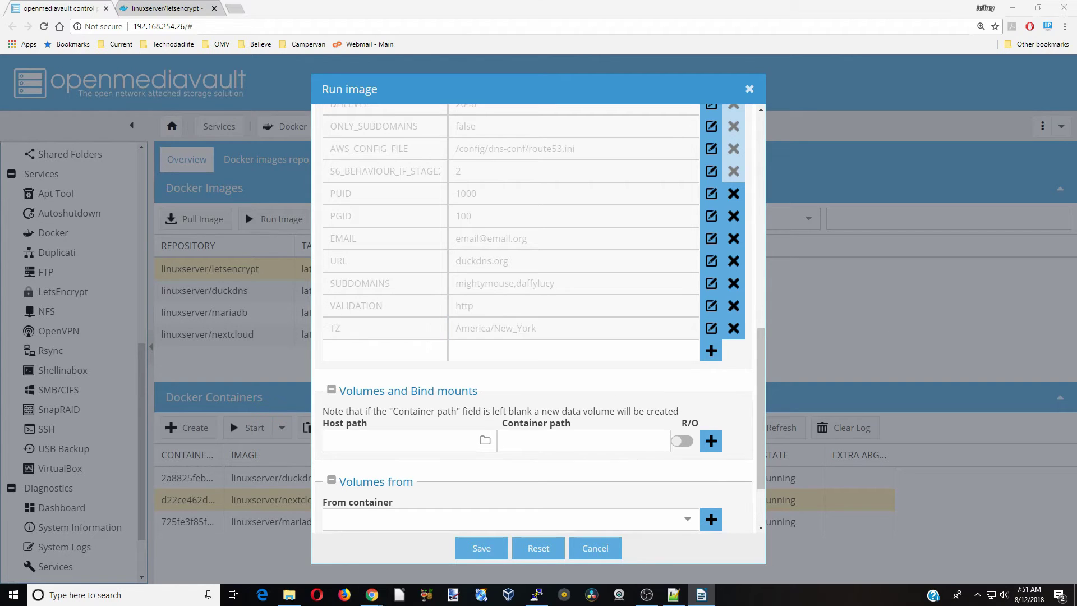
Add the environment variable ONLY_SUBDOMAINS=true
right_click(350, 349)
click(374, 403)
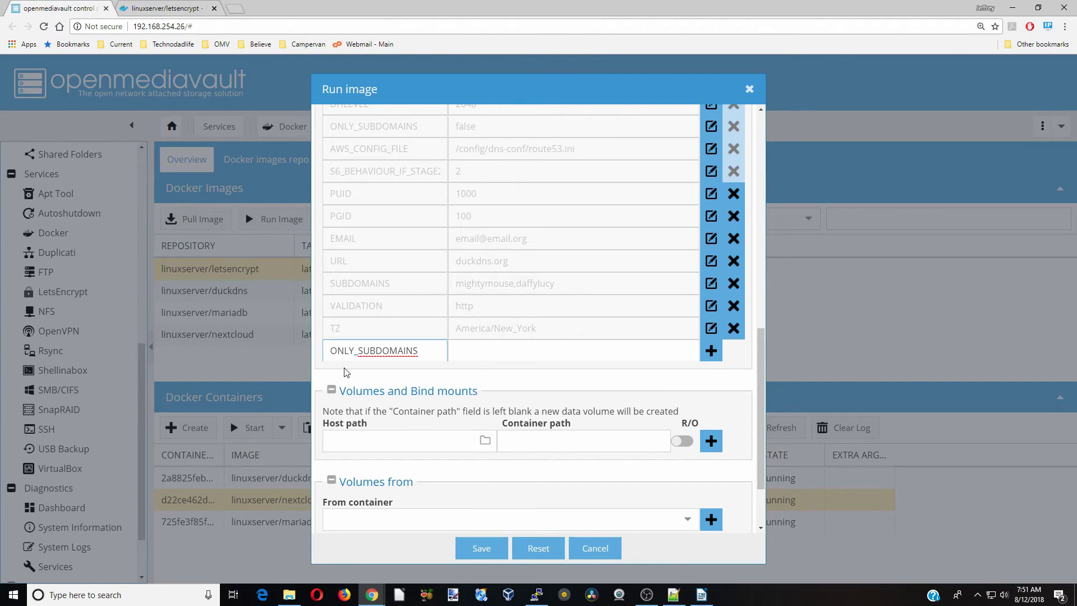
click(482, 355)
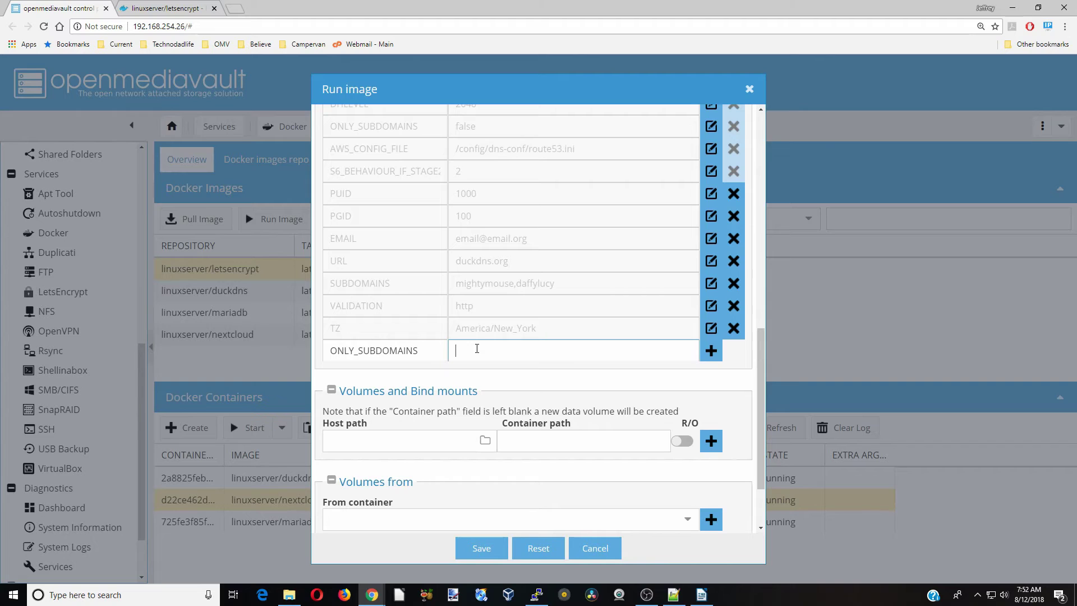
text(true)
click(711, 351)
scroll(544, 353, down, 2)
click(549, 354)
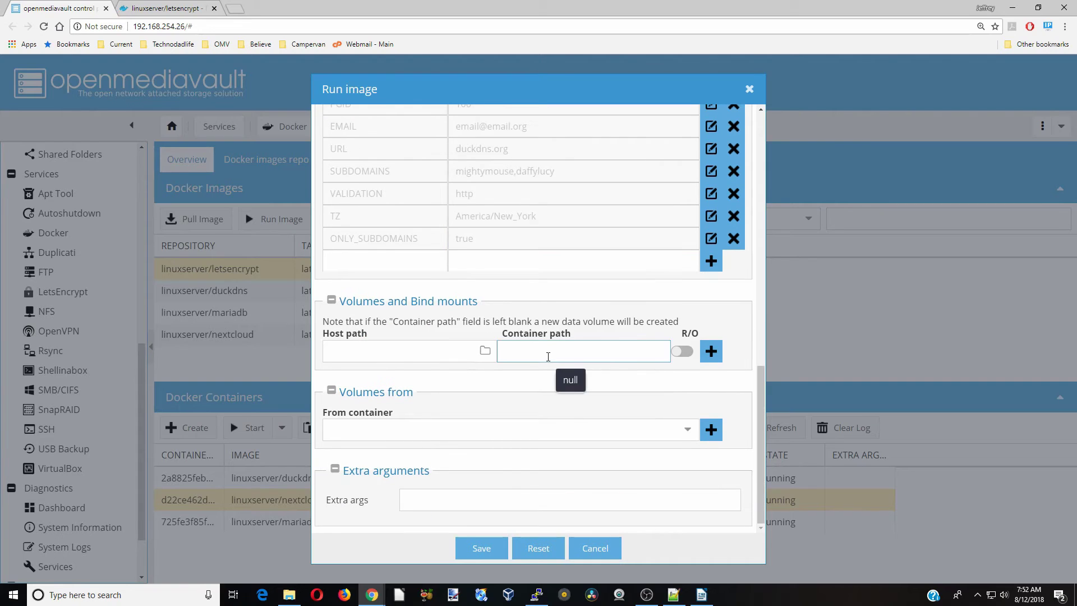
text(/config)
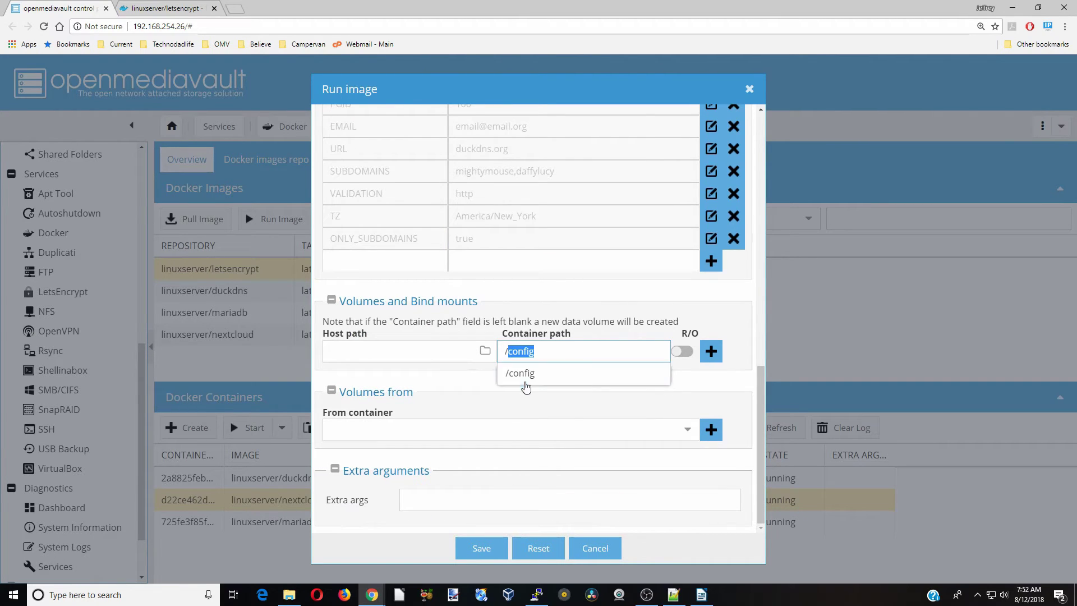
click(513, 373)
click(485, 351)
scroll(474, 371, down, 3)
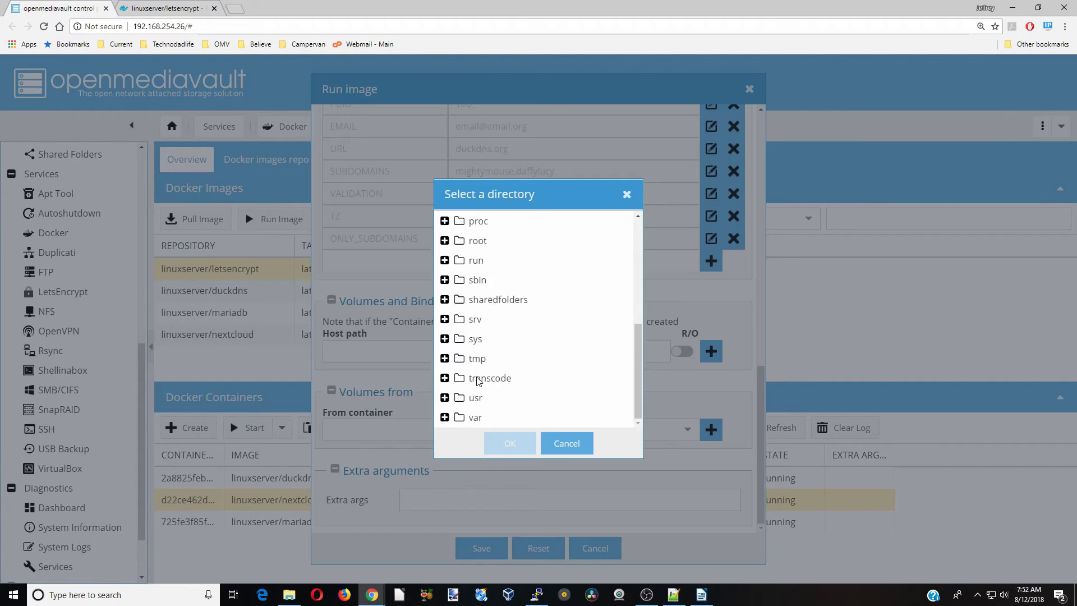
click(566, 443)
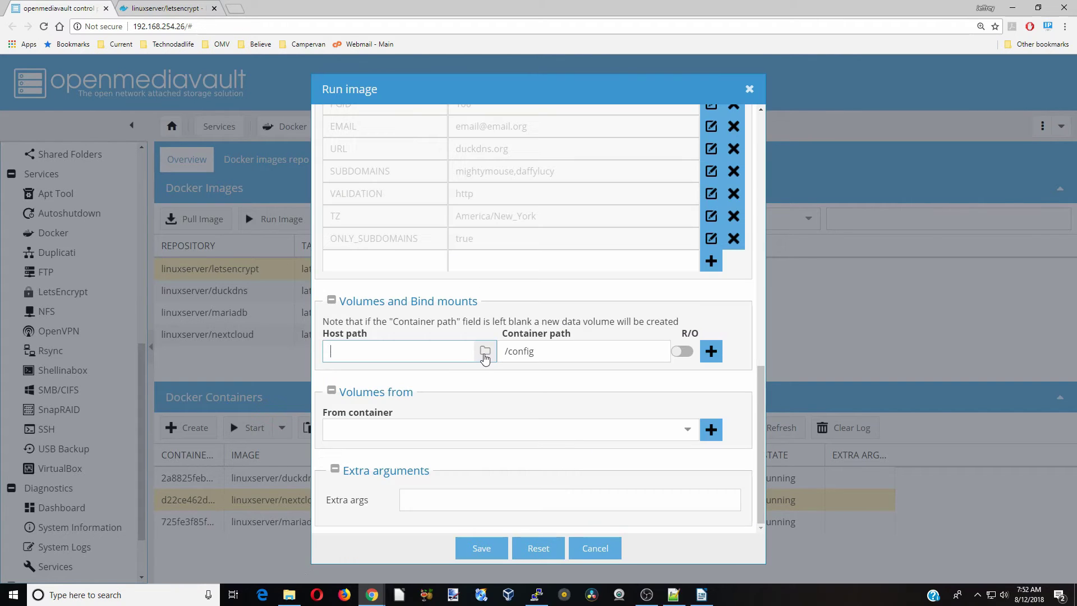
click(291, 597)
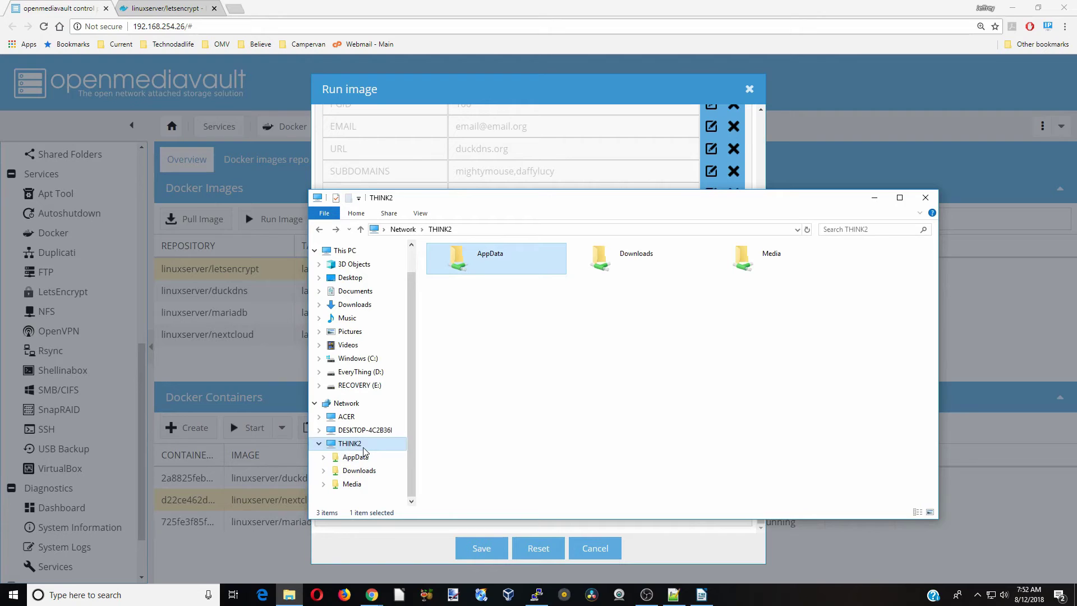
Make a new folder named letsencrypt in THINK2's AppData share, then minimise Explorer
double_click(487, 265)
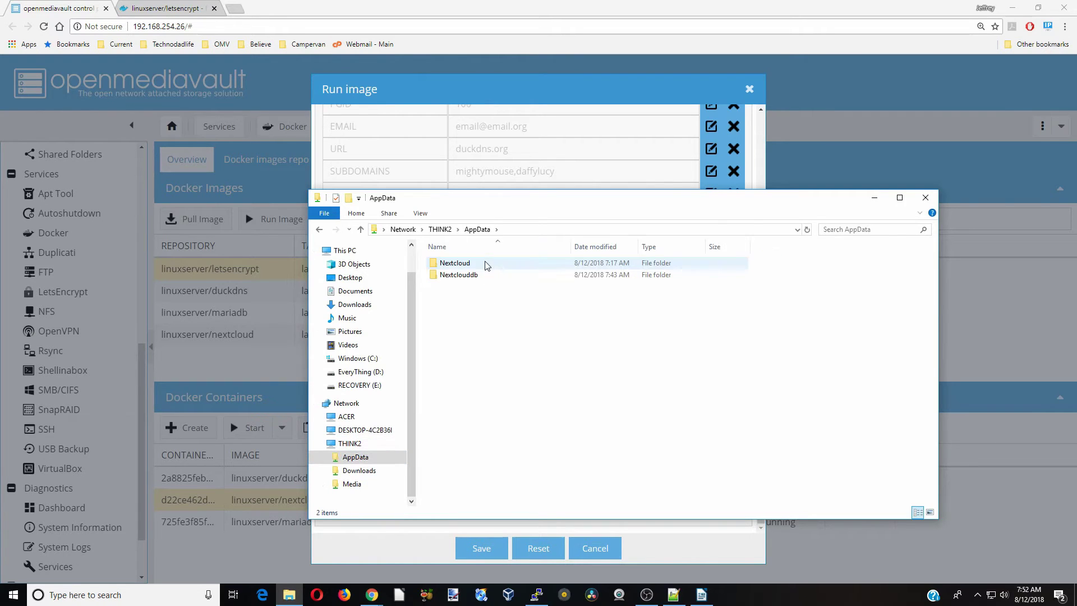
right_click(480, 297)
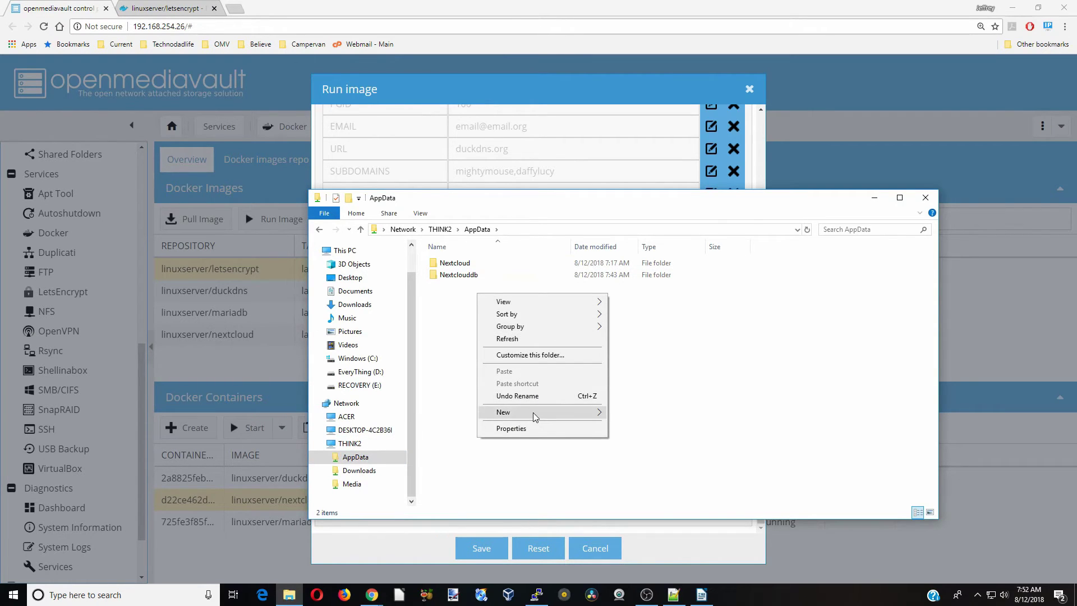
mouse_move(585, 421)
click(634, 413)
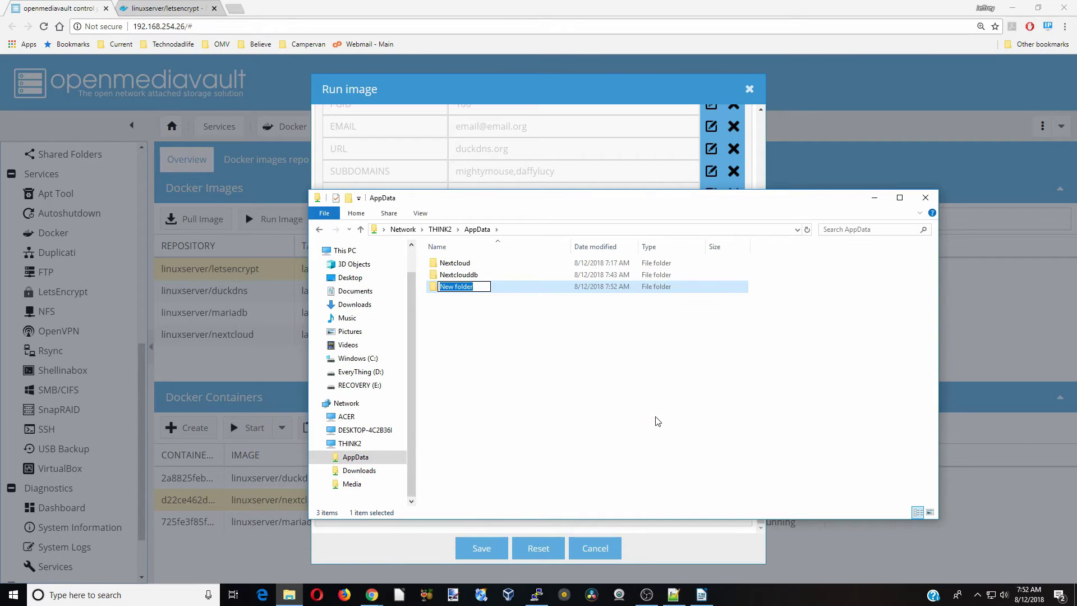
text(letsencrypt)
click(657, 421)
click(874, 197)
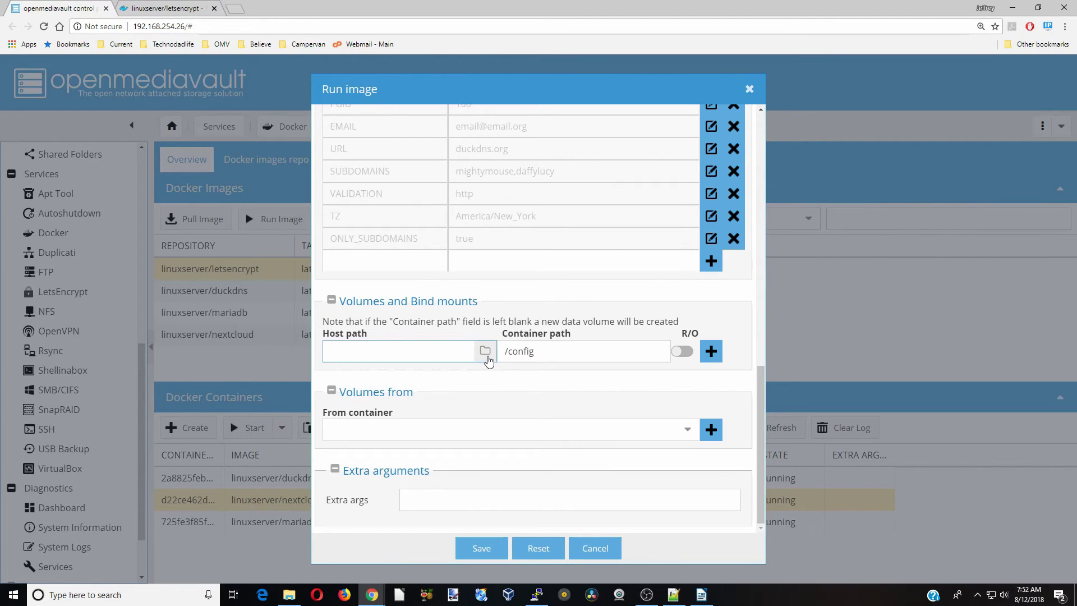
Set the /config volume's host path to sharedfolders/AppData/Letsencrypt
click(485, 352)
scroll(507, 405, down, 3)
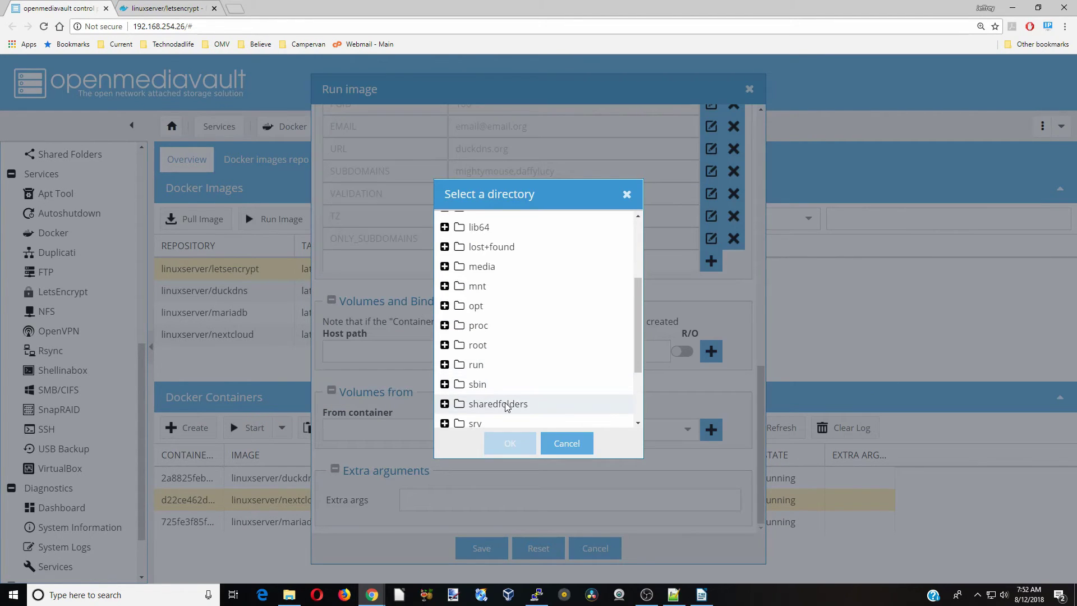
double_click(507, 405)
scroll(507, 409, down, 2)
click(507, 313)
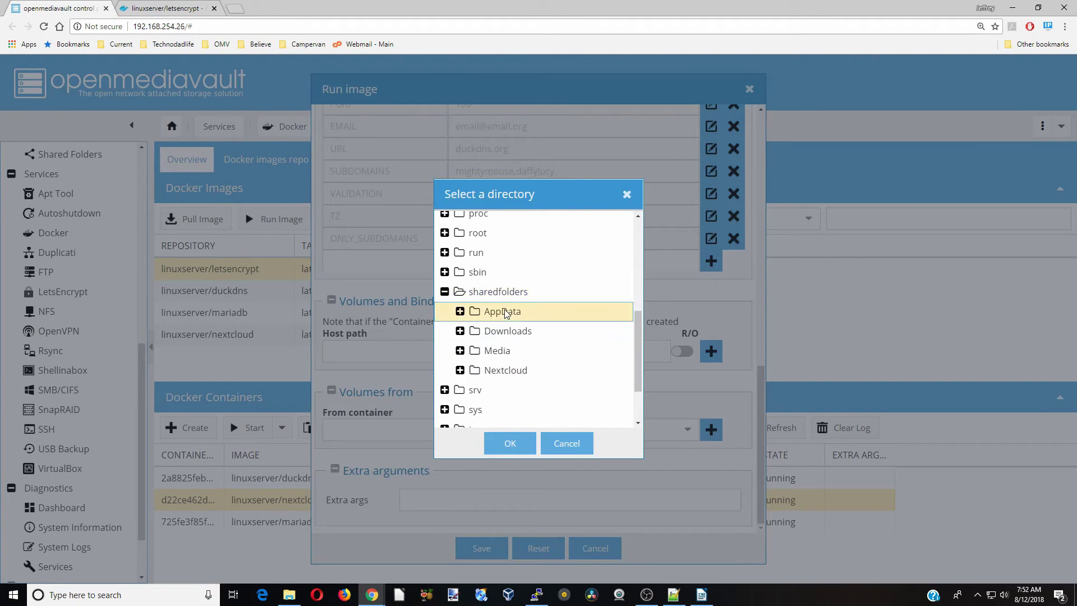
double_click(506, 313)
double_click(517, 331)
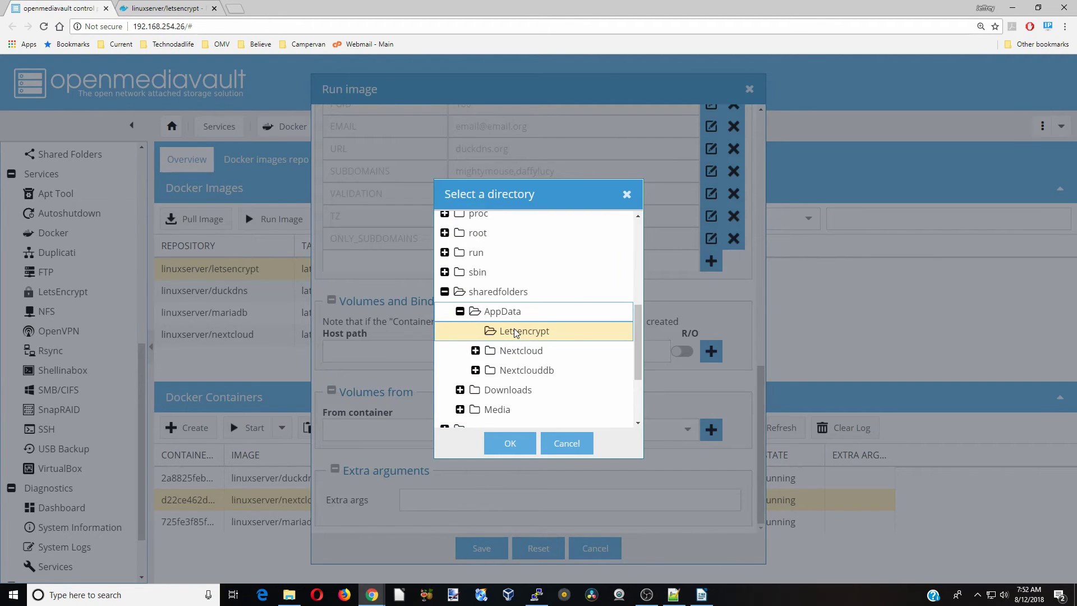
click(526, 447)
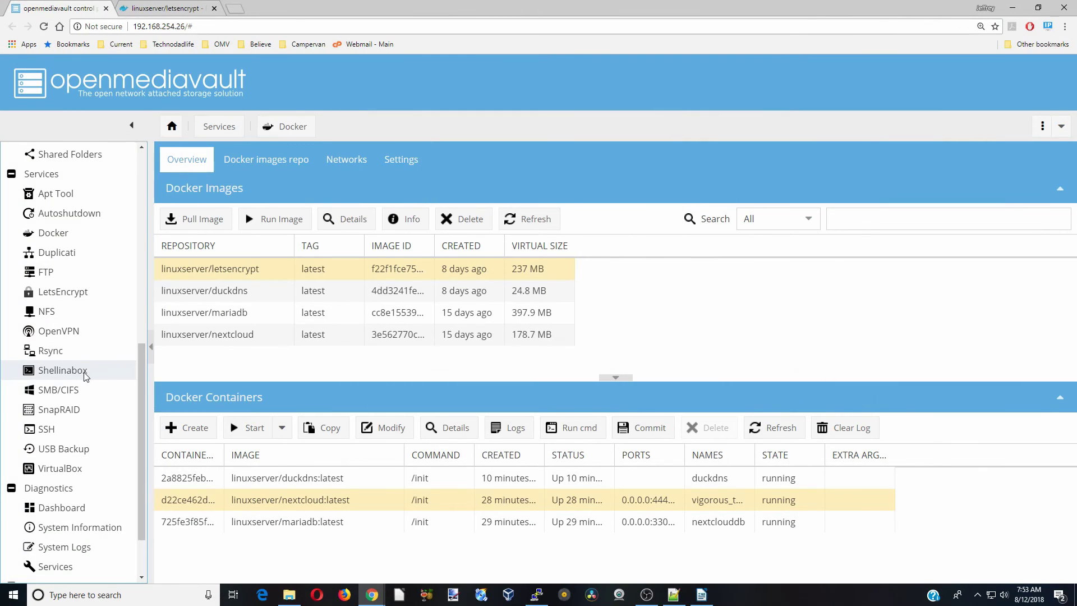
Go to the Shellinabox service settings
click(84, 375)
Launch the Shell In A Box web client, then bring back the THINK2 File Explorer window
click(331, 189)
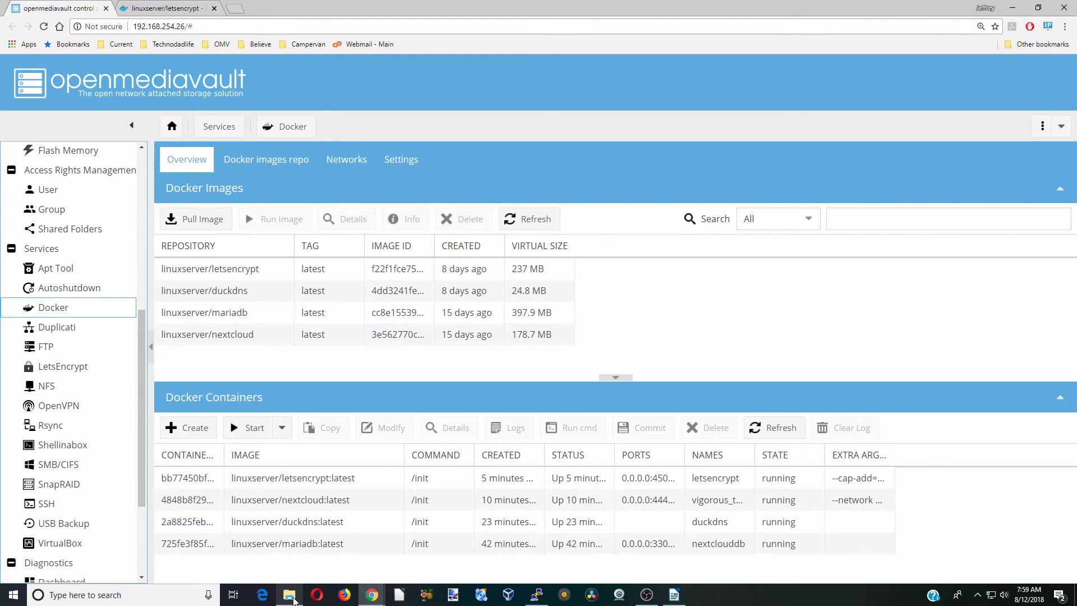
mouse_move(290, 600)
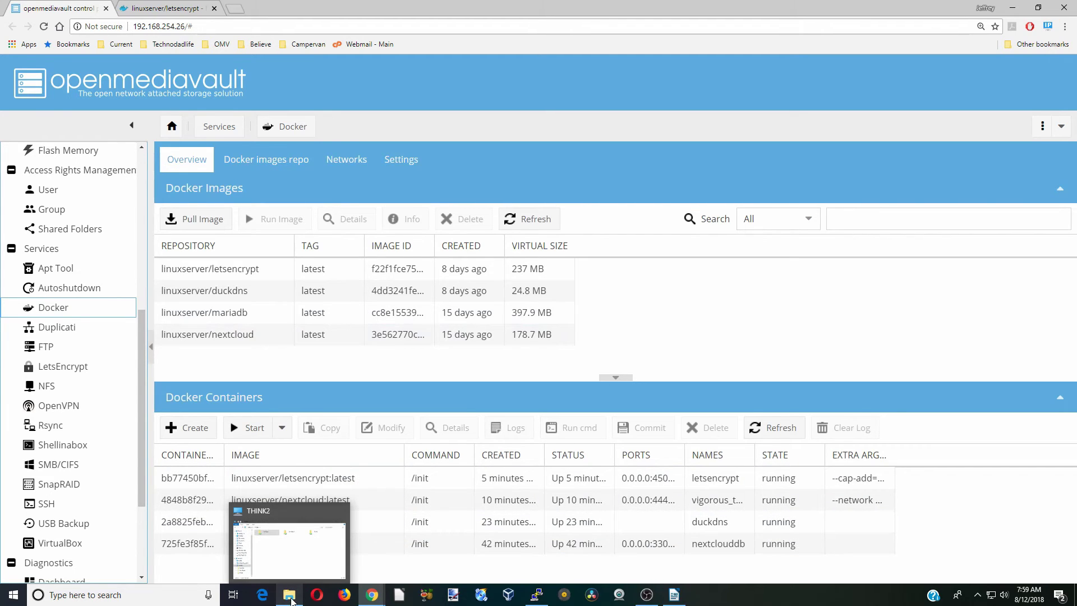
click(292, 601)
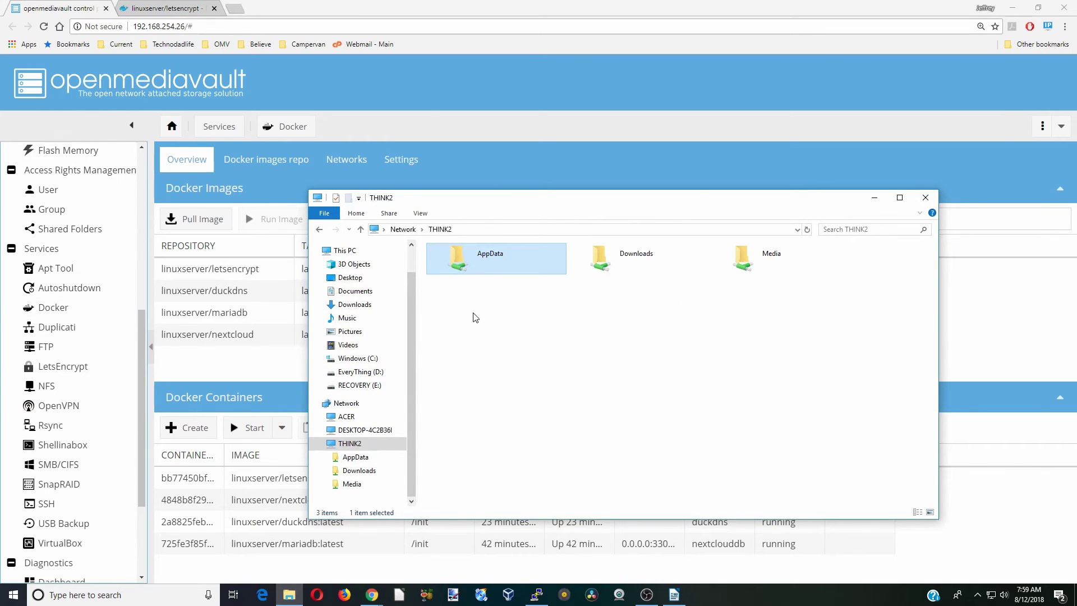
Open nextcloud.subdomain.conf.sample from AppData\Letsencrypt\nginx\proxy-confs in Notepad++
double_click(490, 262)
double_click(486, 266)
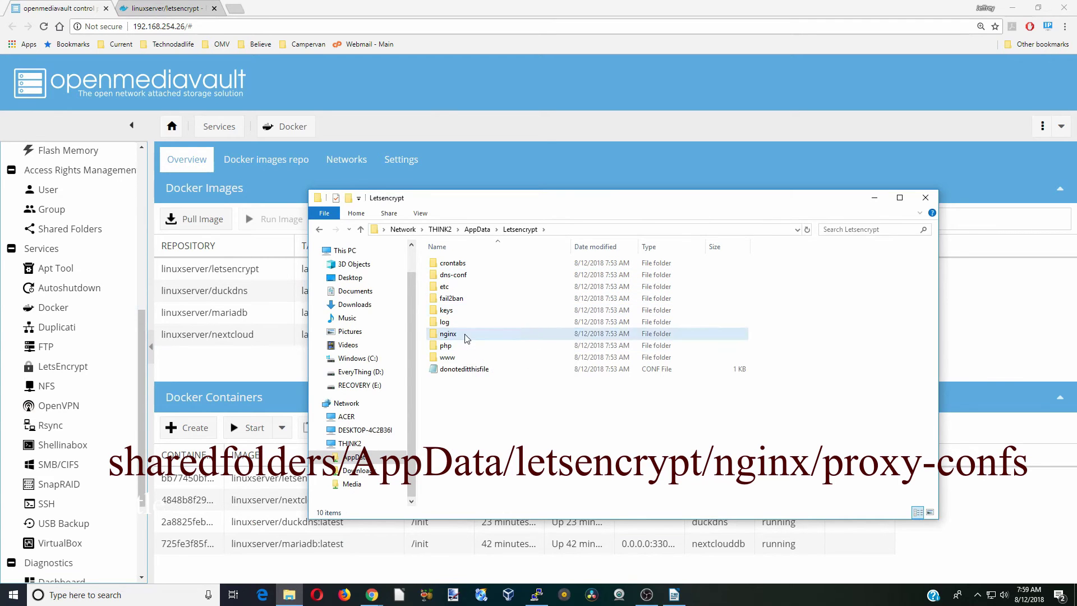
double_click(468, 335)
double_click(465, 267)
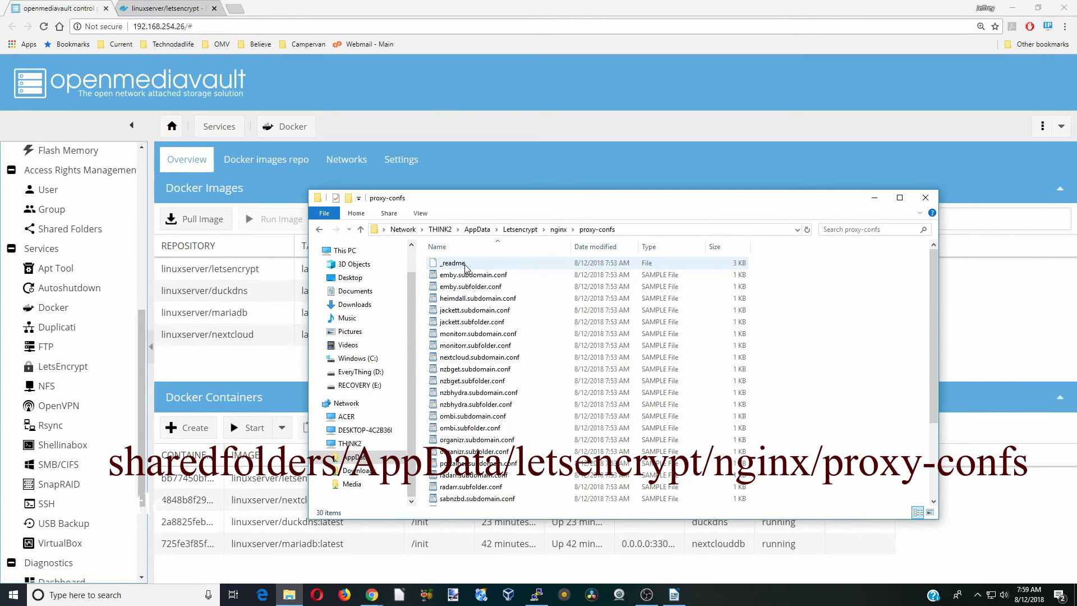
click(486, 357)
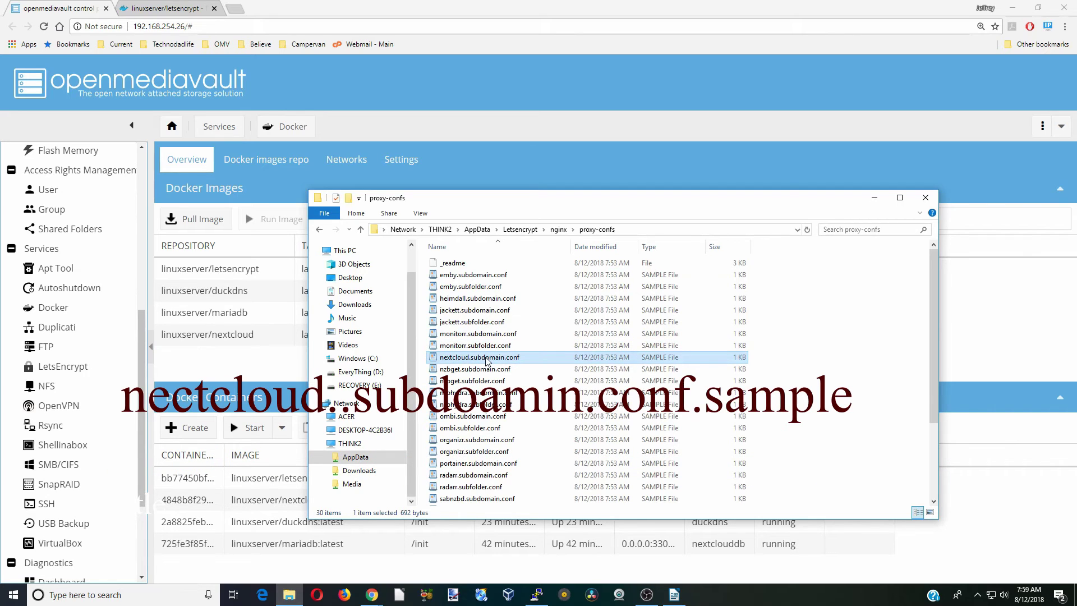
right_click(487, 360)
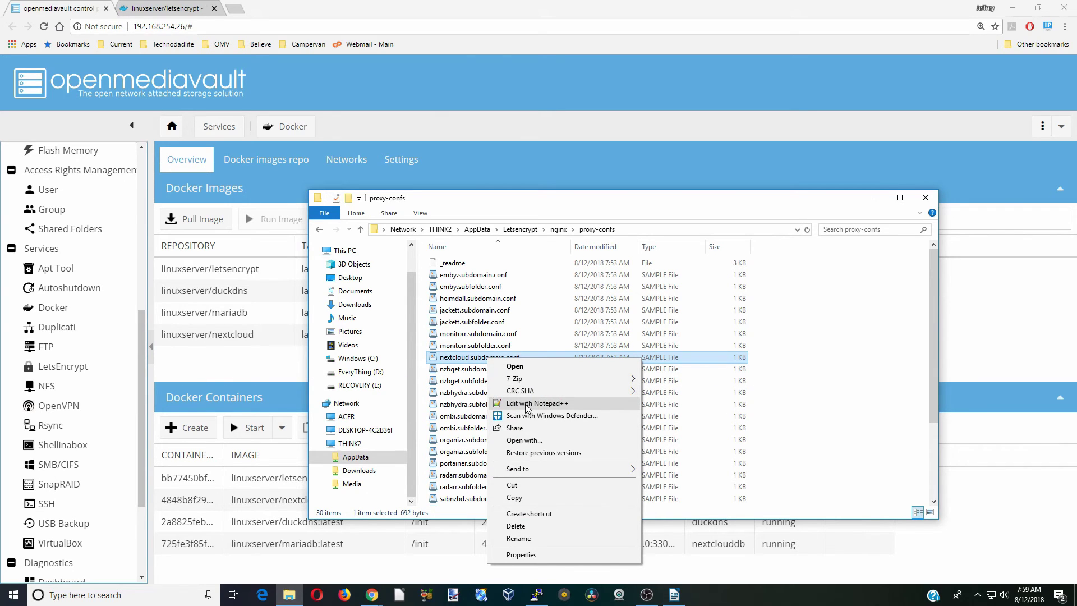
click(527, 404)
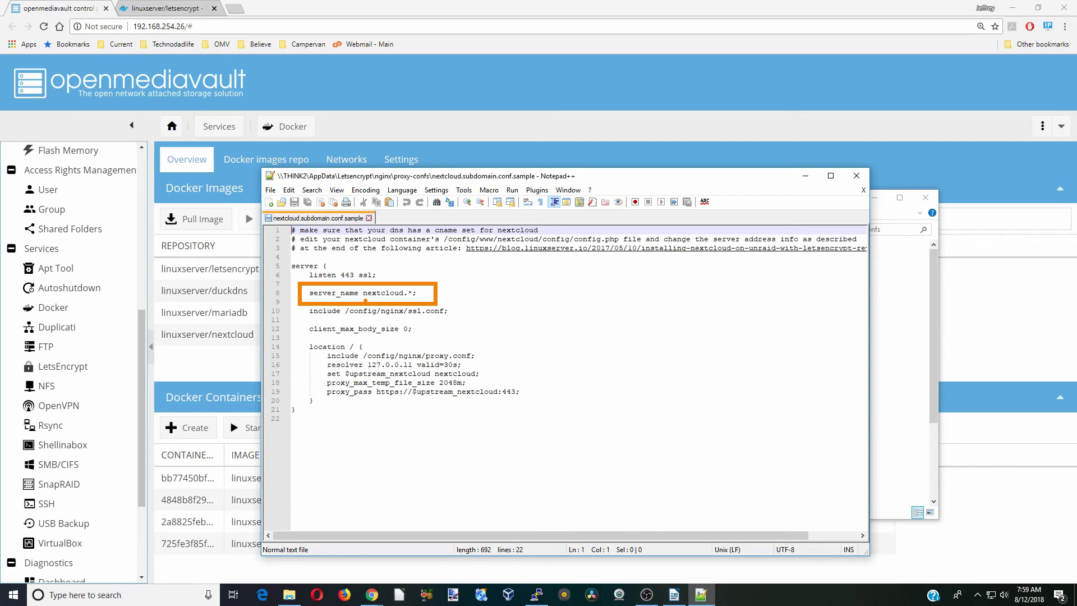
Replace nextcloud with mightymouse in the server_name line
drag(365, 299, 401, 298)
double_click(383, 293)
text(mightymouse)
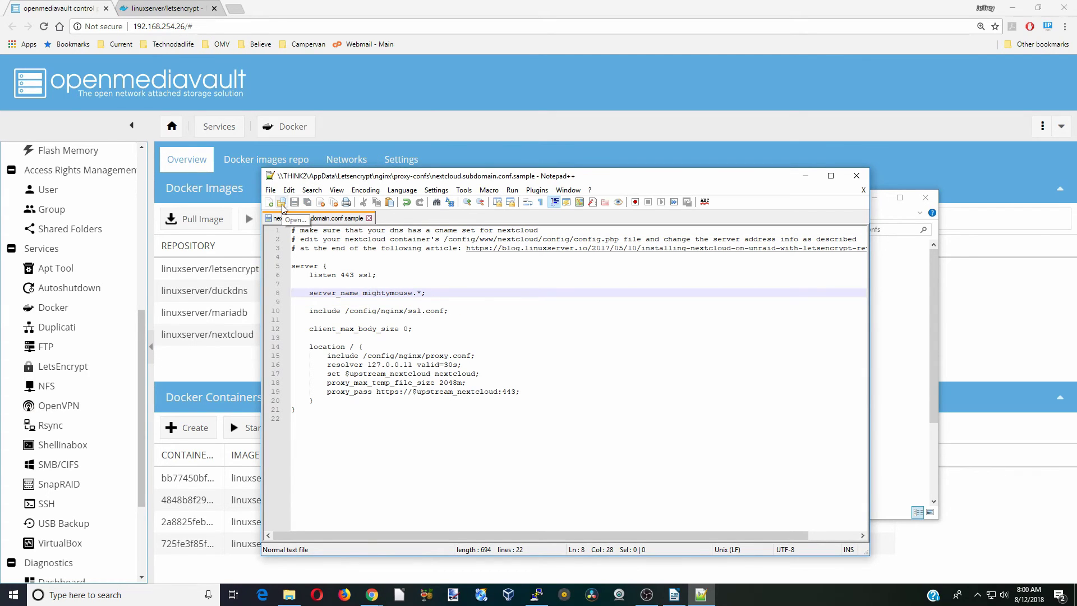
Save the file as nextcloud.subdomain.conf, then close Notepad++ and Explorer
click(271, 191)
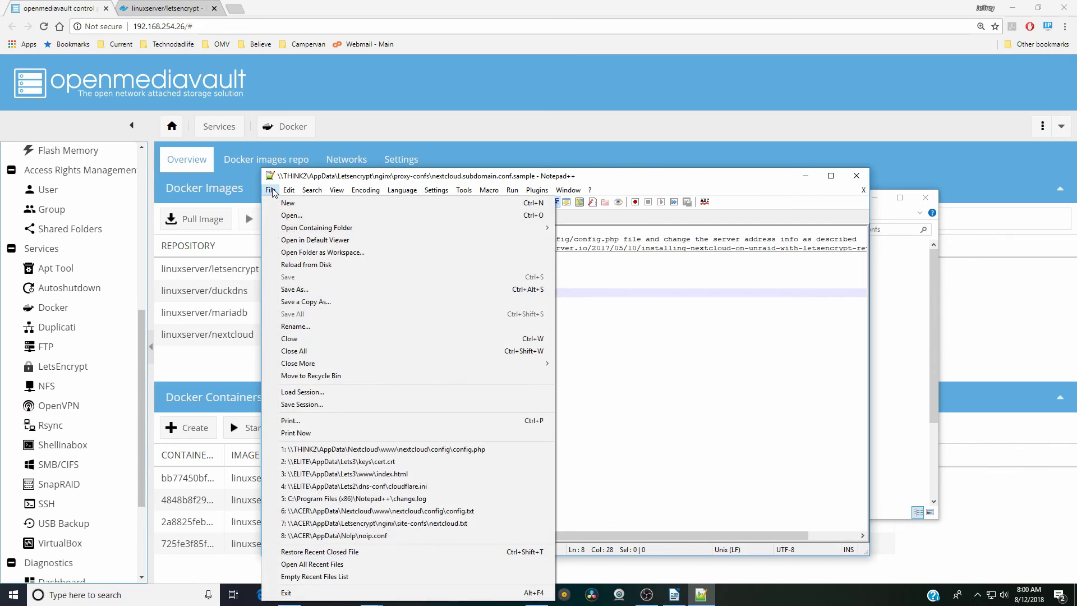
click(325, 290)
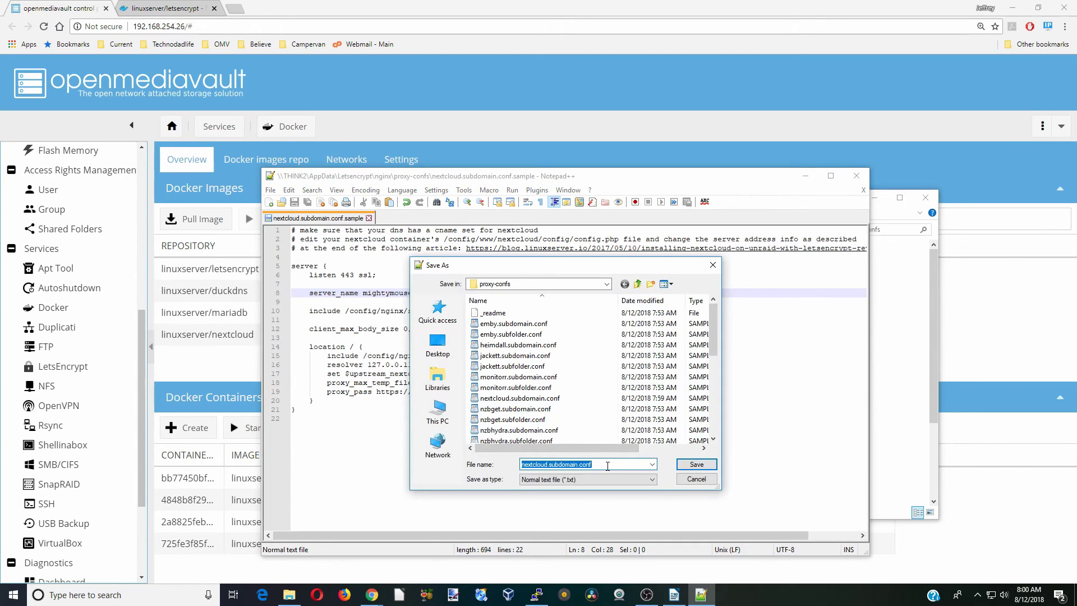
click(697, 464)
click(857, 176)
click(362, 392)
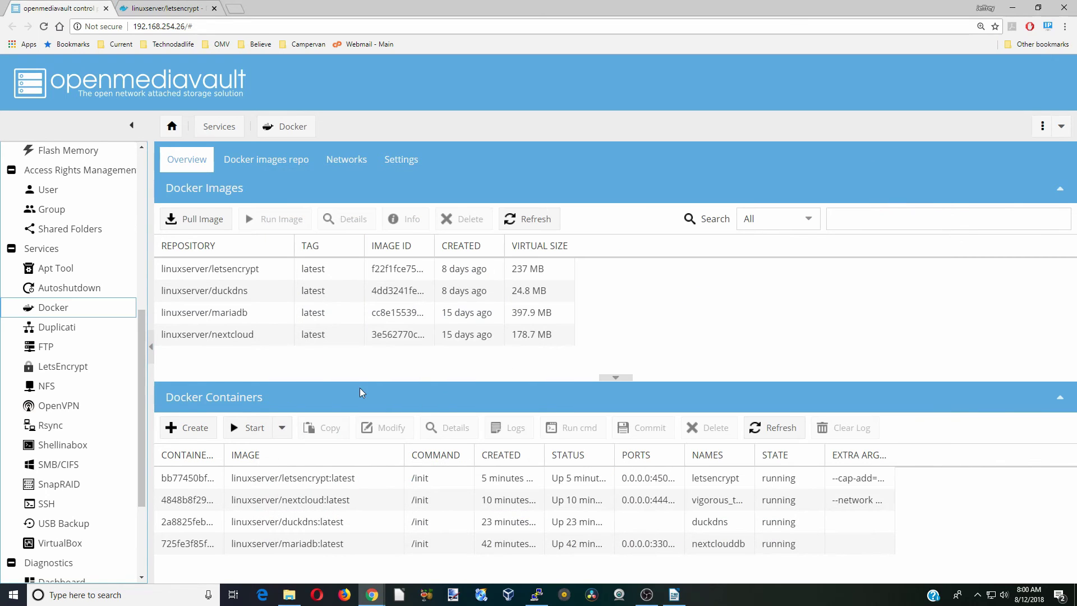
Restart the letsencrypt container from the Start dropdown
click(321, 481)
click(281, 428)
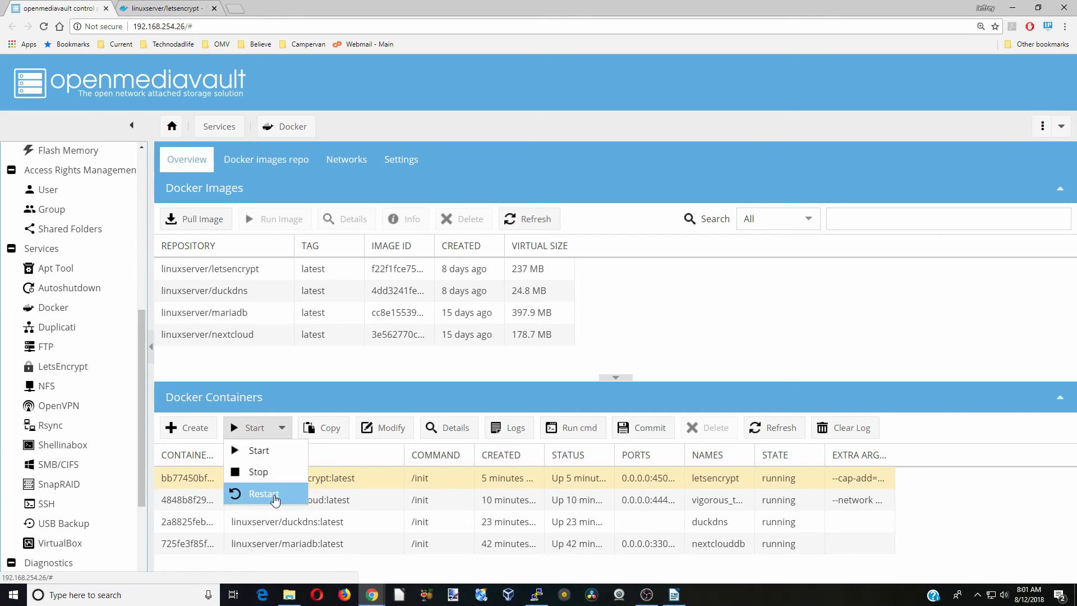
click(275, 500)
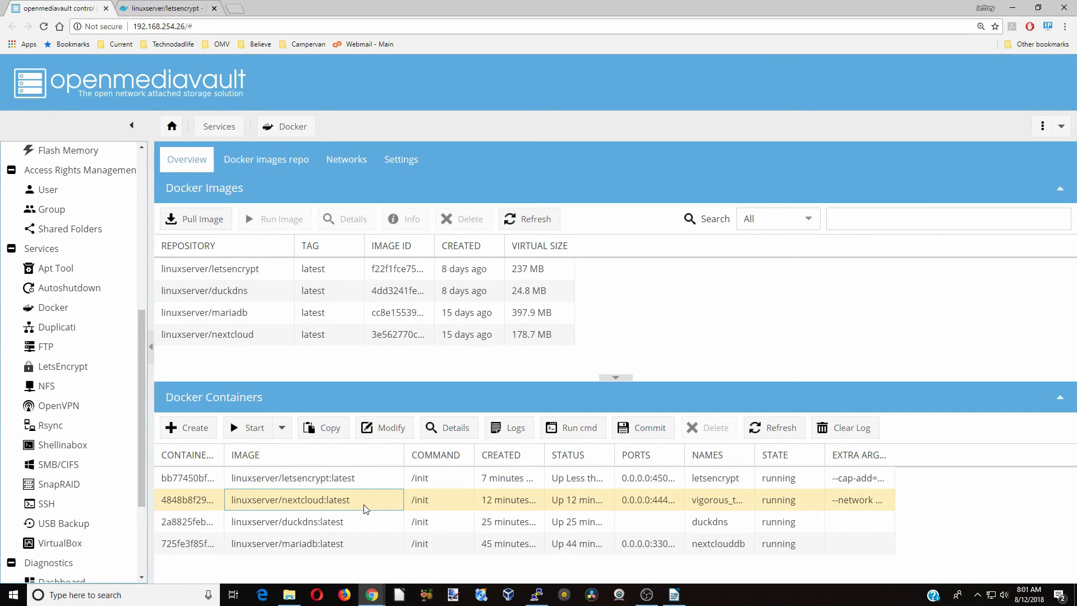
click(288, 602)
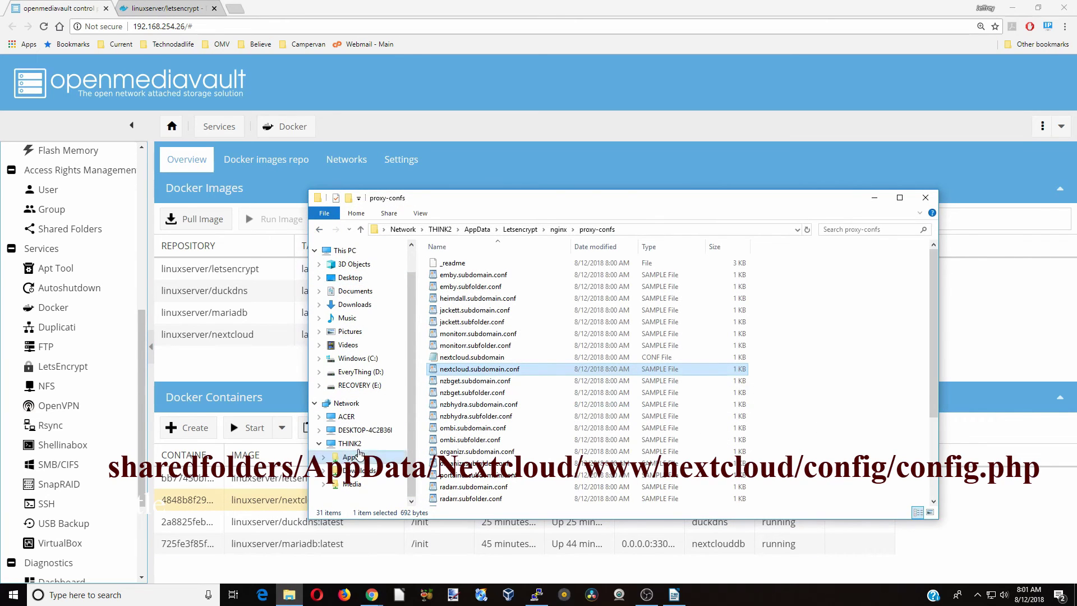
Browse to AppData\Nextcloud\www\nextcloud\config and bring up the context menu for config.php
click(352, 444)
click(353, 457)
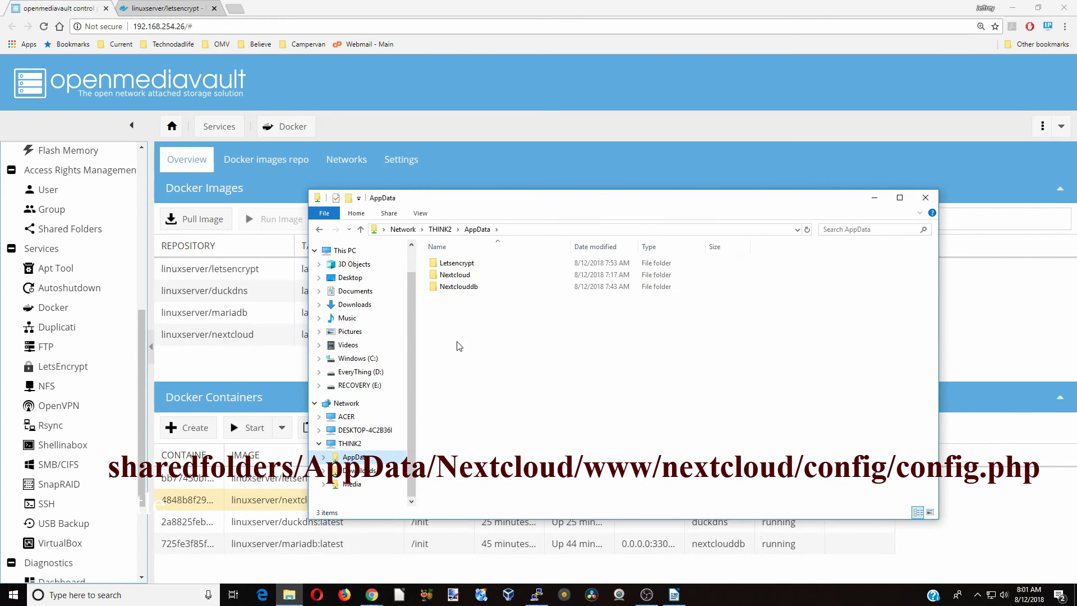
double_click(455, 275)
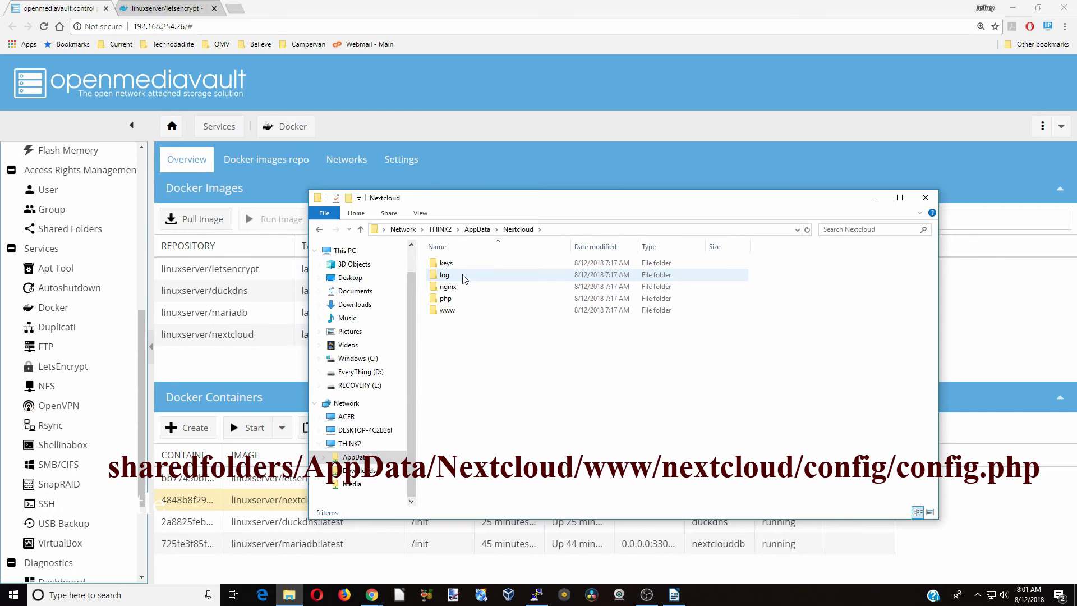
click(460, 315)
click(460, 316)
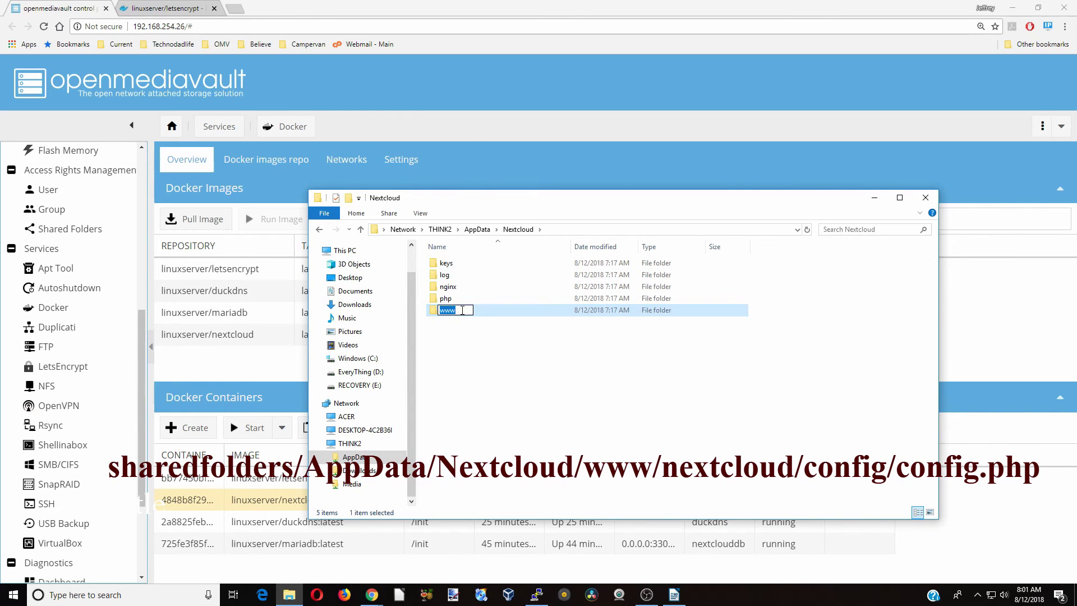
double_click(437, 312)
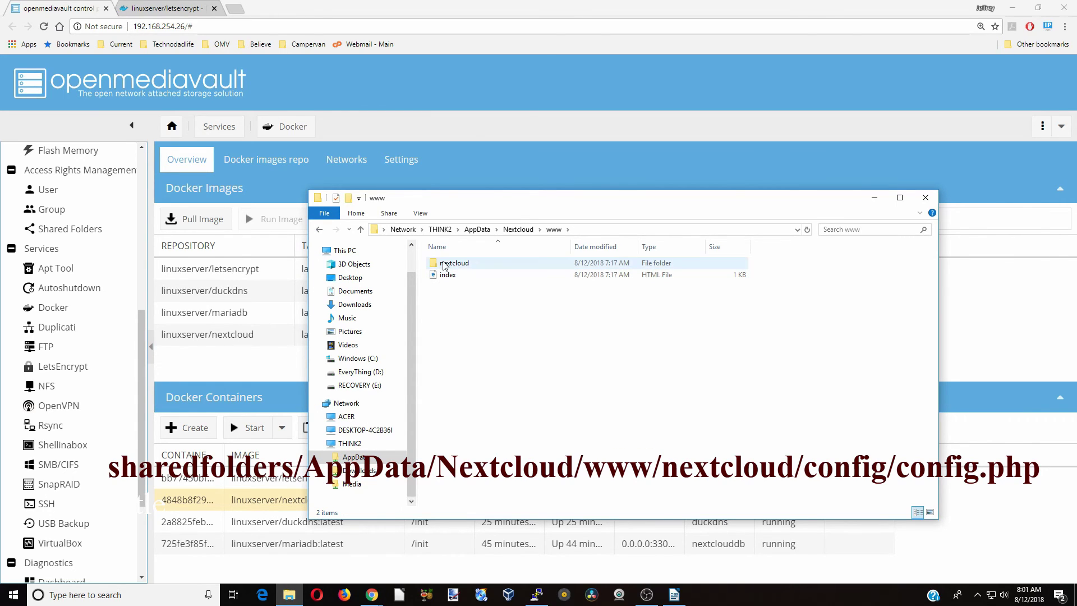
double_click(445, 264)
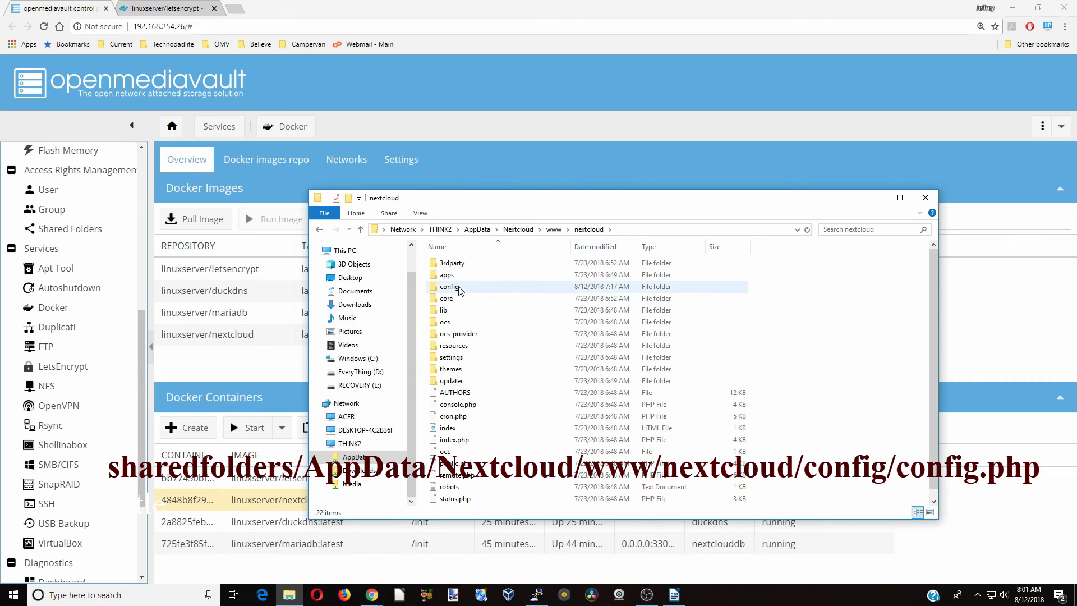
double_click(457, 287)
click(455, 266)
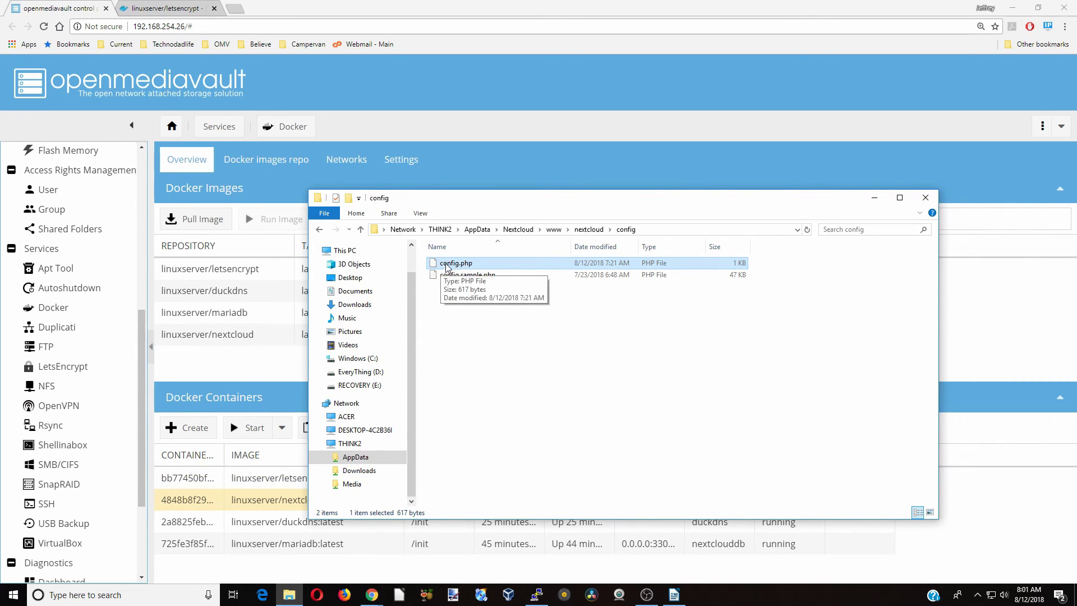
right_click(447, 267)
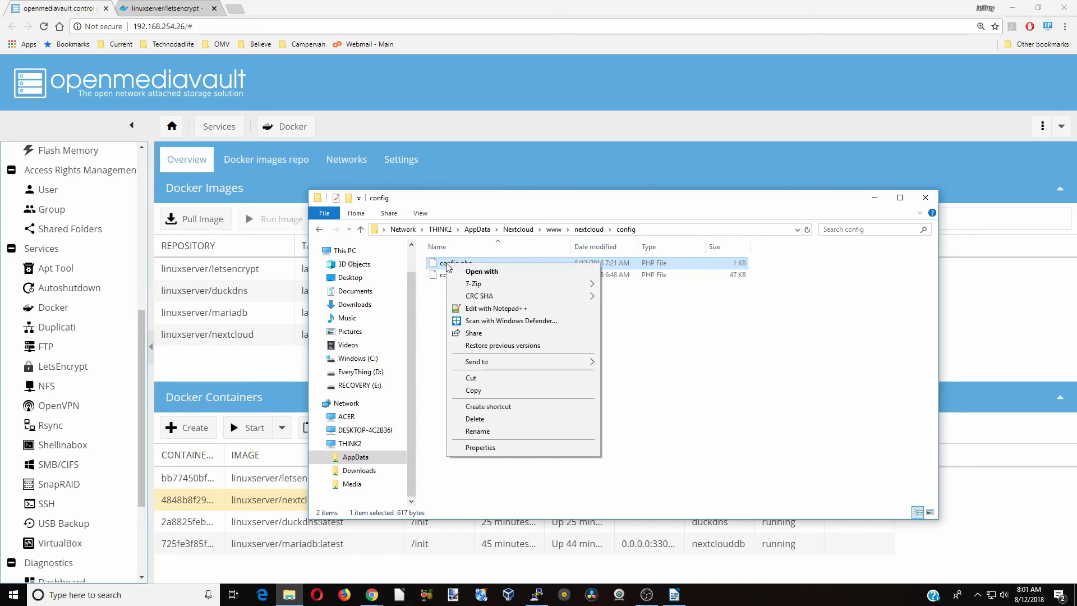
Open config.php in Notepad++ and add 1 => 'mightymouse.duckdns.org' as a trusted domain
click(495, 309)
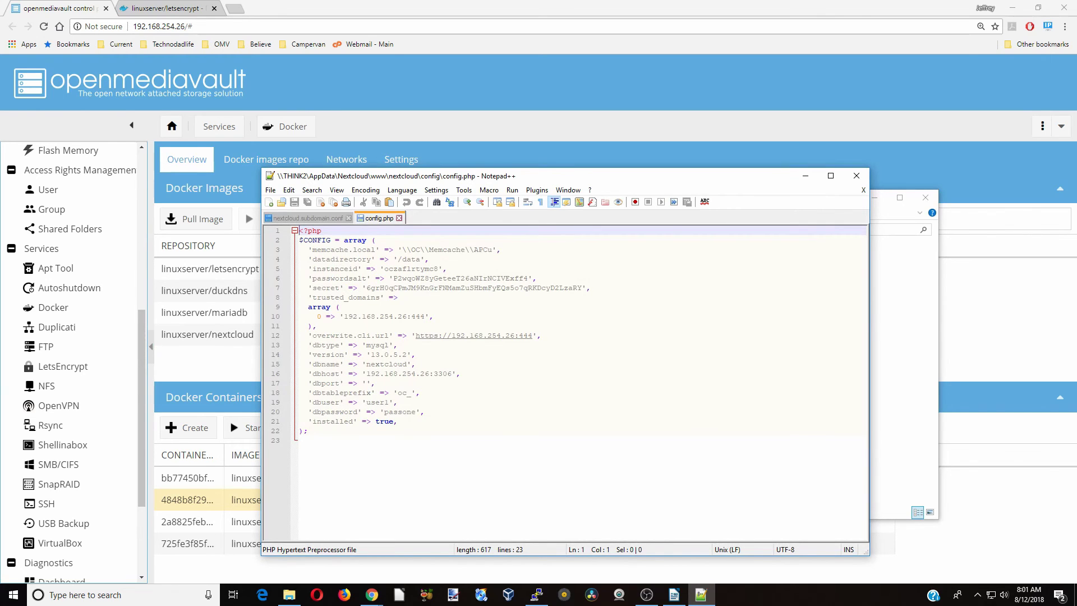
click(723, 316)
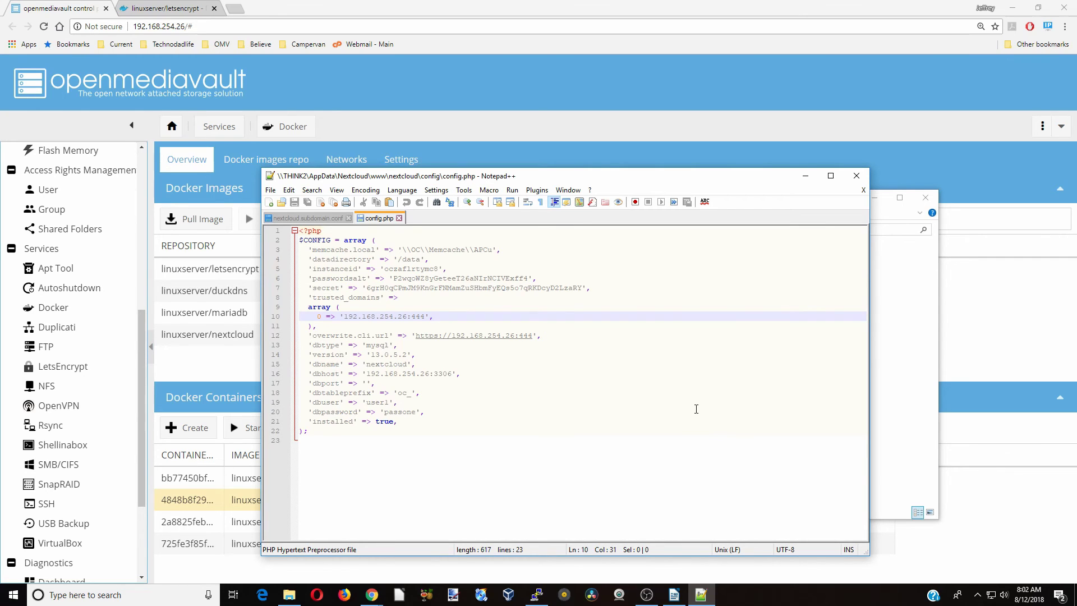
key(Return)
text(1 => 'mightymouse.duckdns.org',)
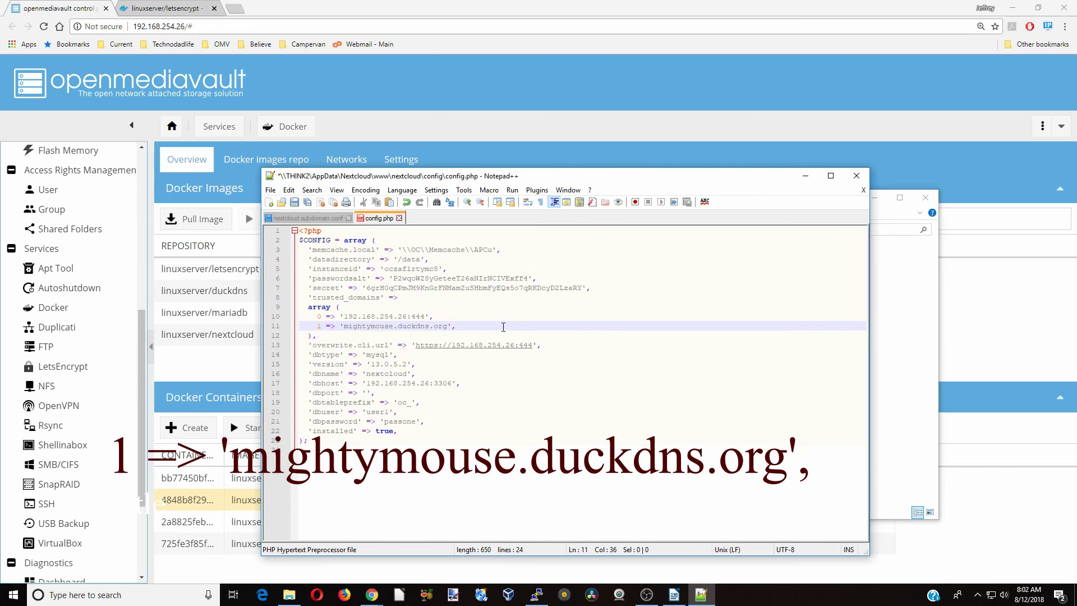
Paste the three overwrite settings on a new line after the trusted domains array
click(328, 336)
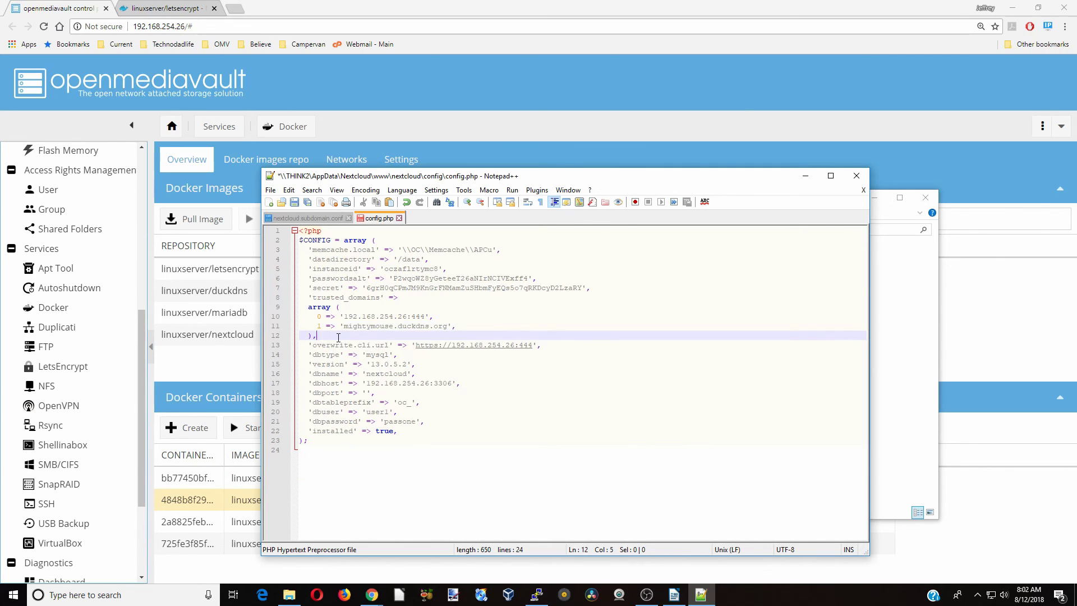
key(Return)
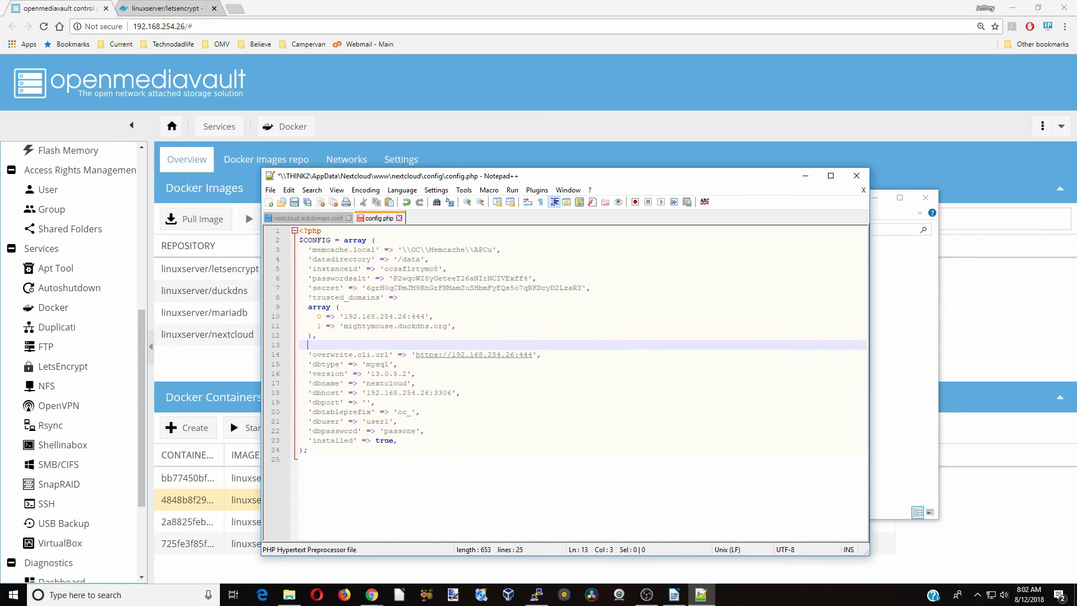
text('overwrite.cli.url' => 'https://mightymouse.duckdns.org',   'overwritehost' => 'mightymouse.duckdns.org',   'overwriteprotocol' => 'https',)
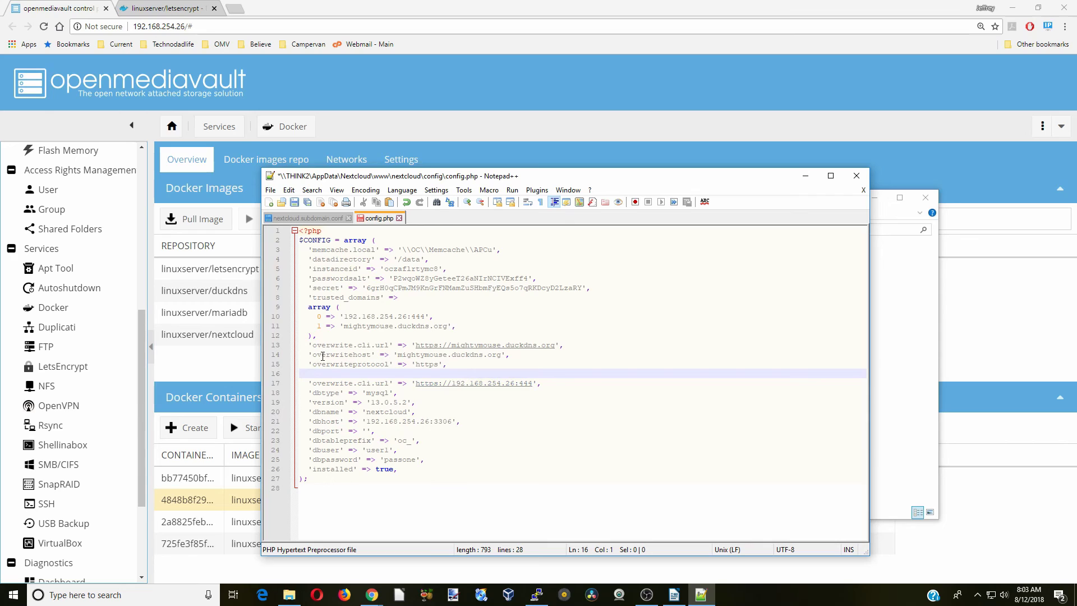
Delete the old IP-based overwrite.cli.url line and review the new overwritehost and overwriteprotocol entries
click(543, 386)
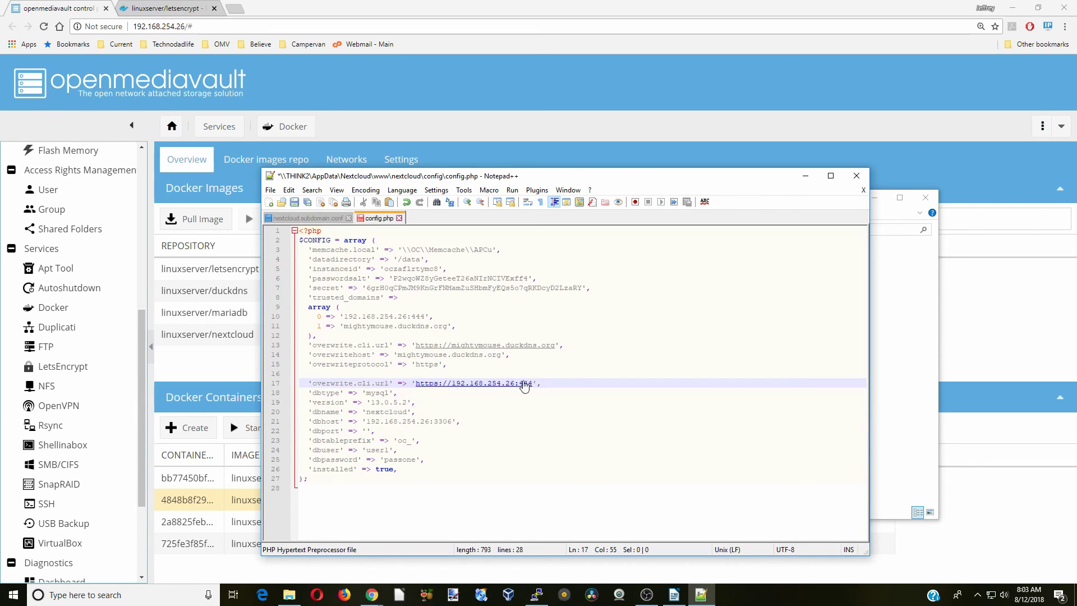
drag(397, 383, 384, 383)
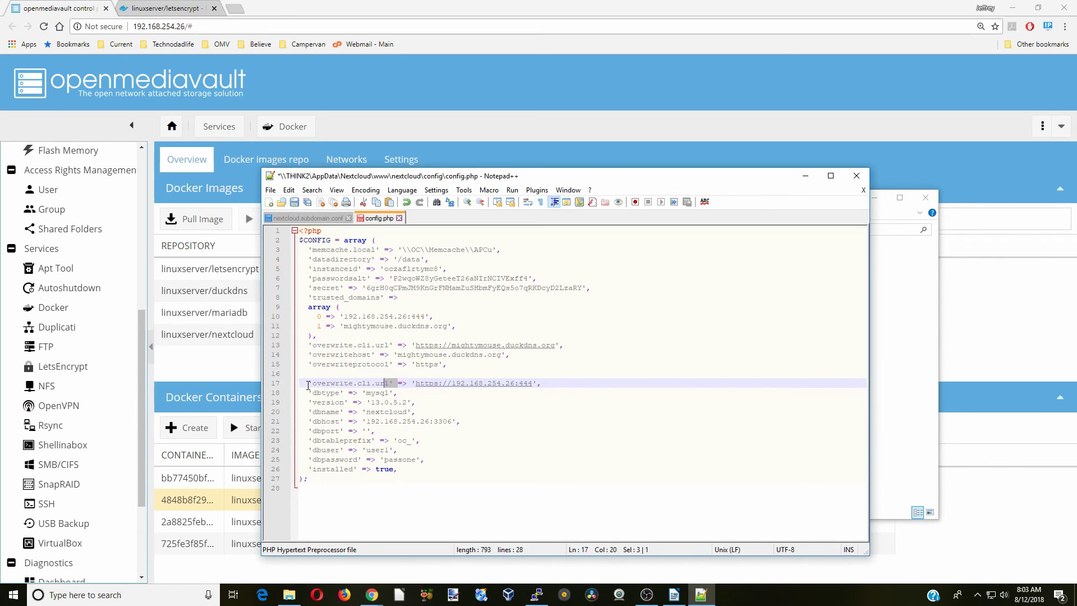
drag(307, 383, 551, 382)
key(BackSpace)
key(BackSpace)
key(BackSpace)
key(BackSpace)
key(BackSpace)
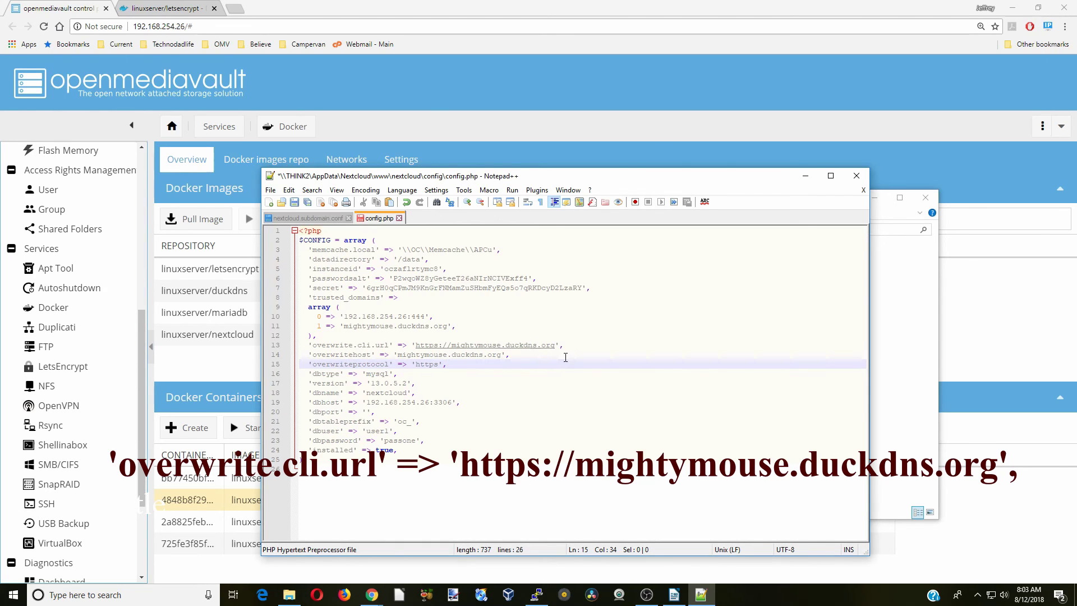
click(543, 357)
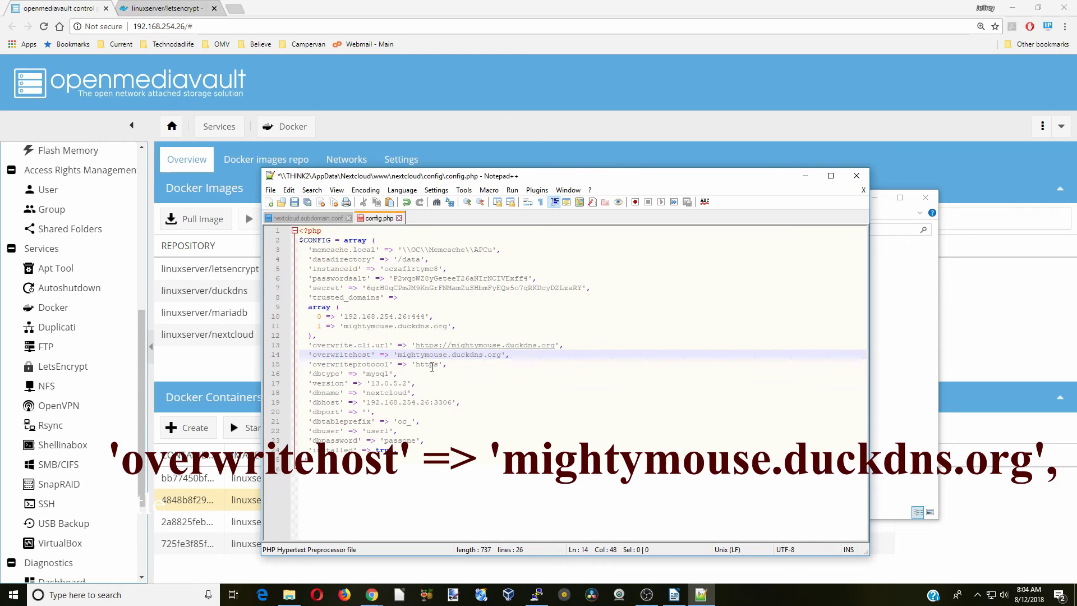
click(480, 368)
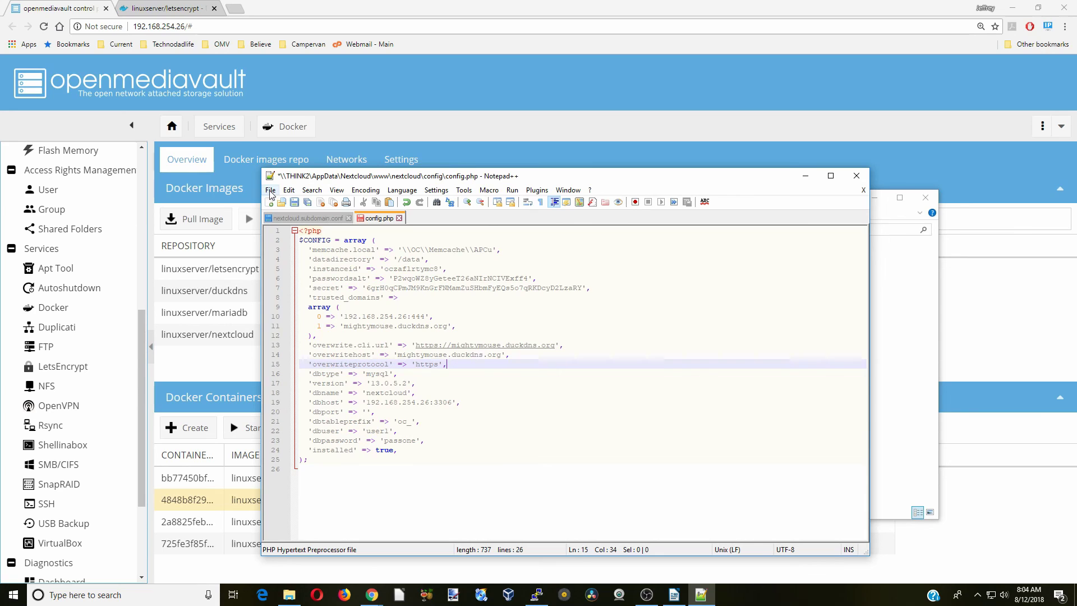
Save config.php, close all files, exit Notepad++, and close the Explorer window
click(306, 202)
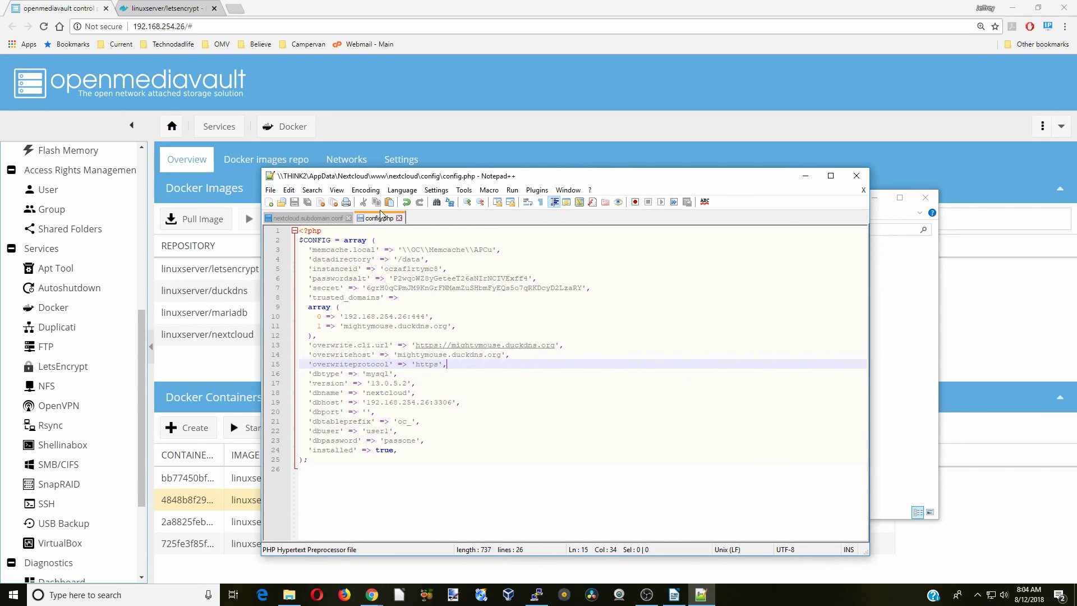
click(271, 189)
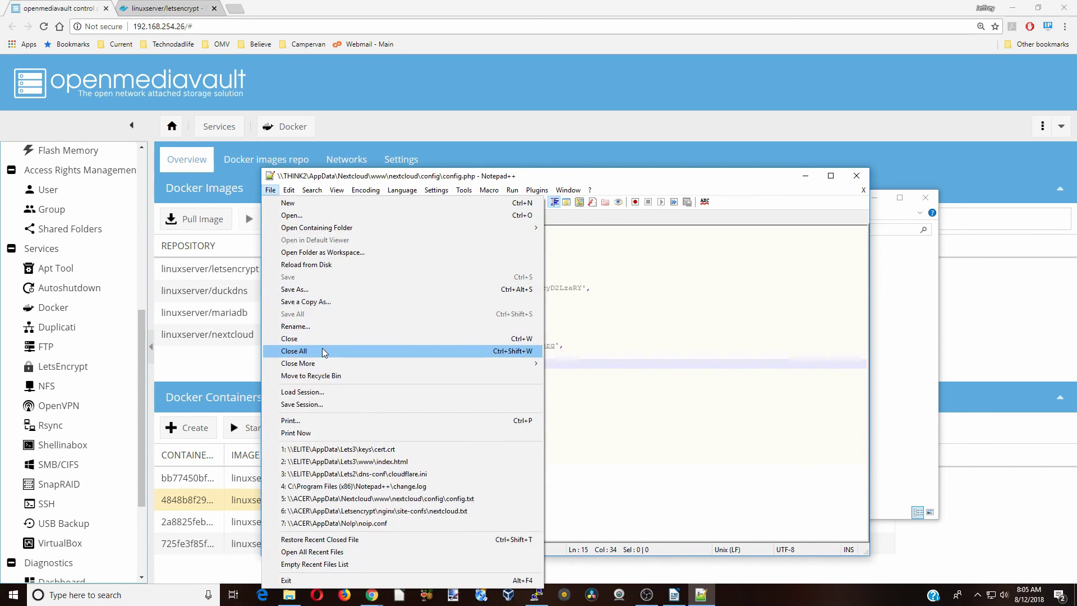
click(323, 349)
click(270, 189)
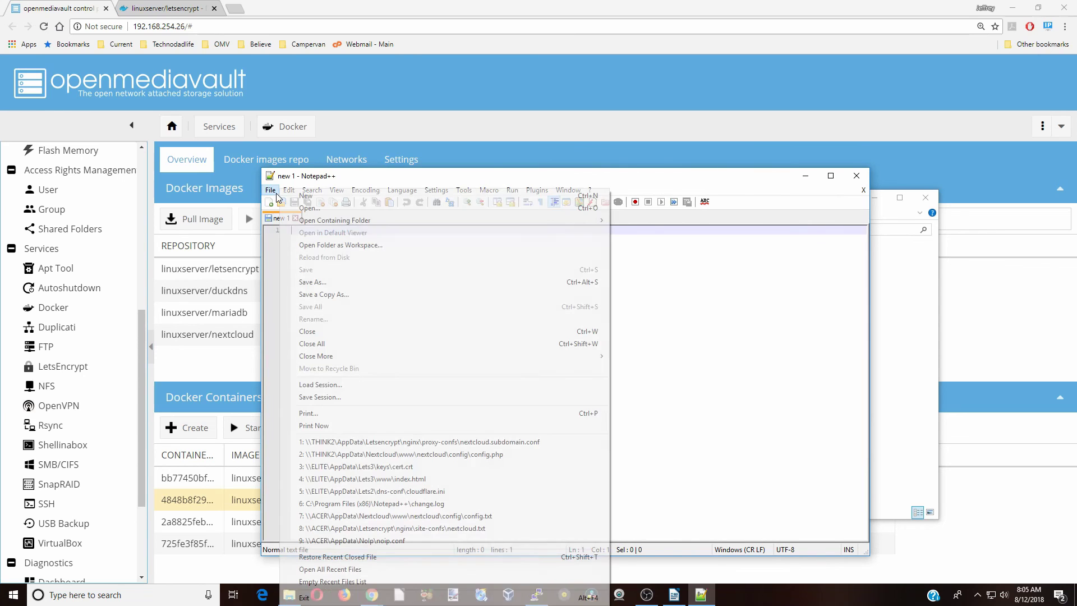
click(304, 597)
click(926, 198)
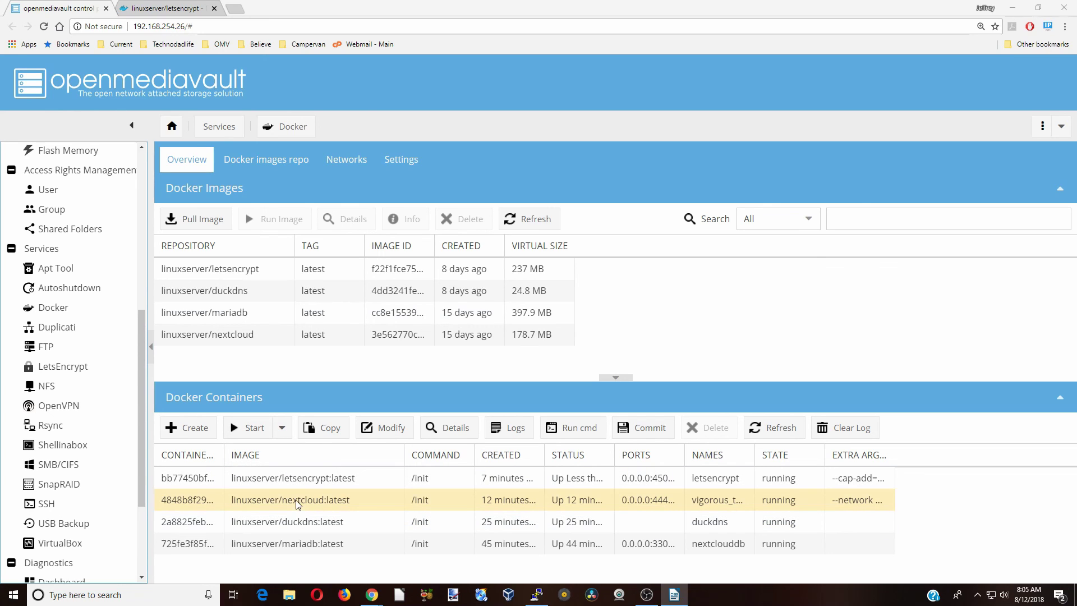
Restart the nextcloud container from the Start dropdown
click(282, 427)
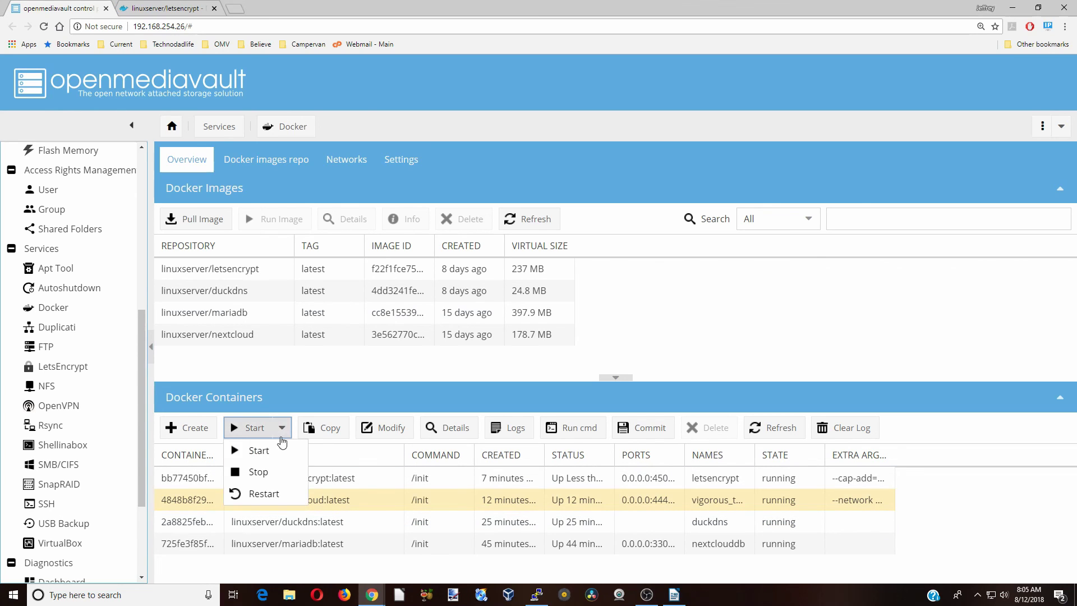
click(271, 497)
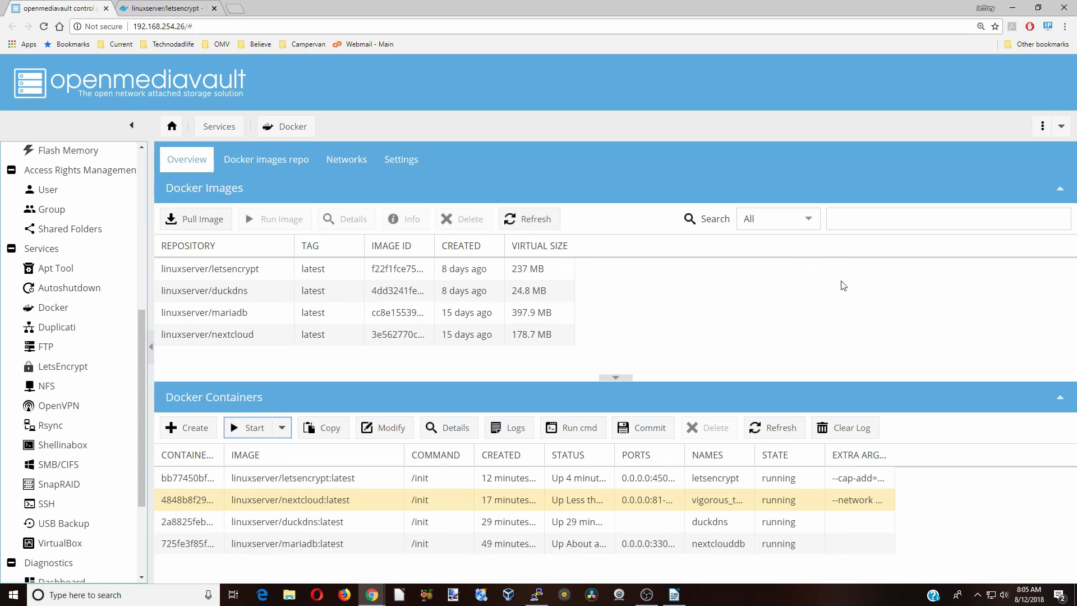
click(234, 8)
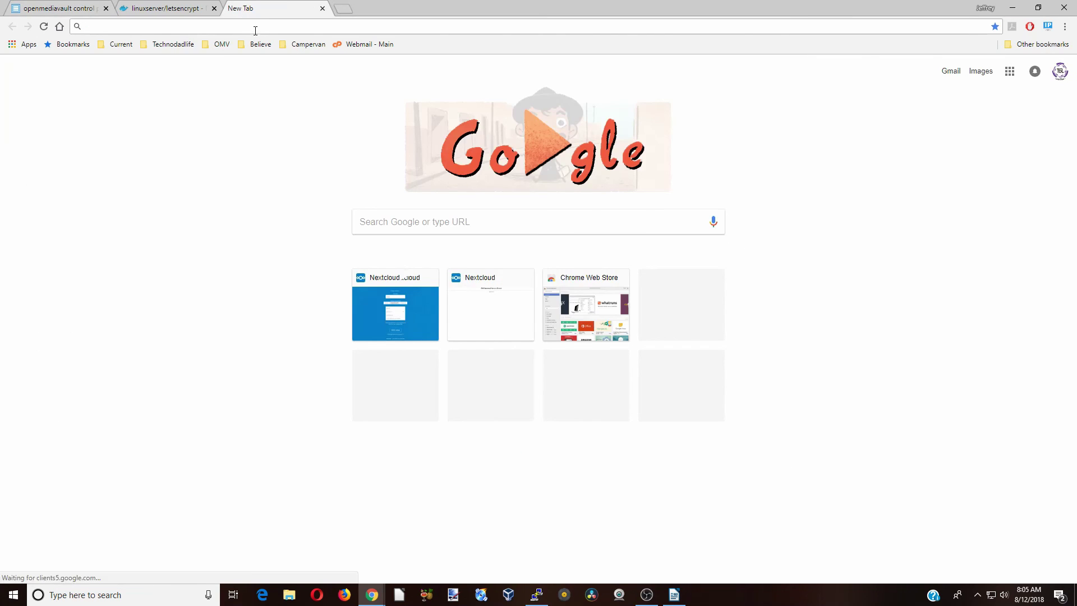
right_click(137, 26)
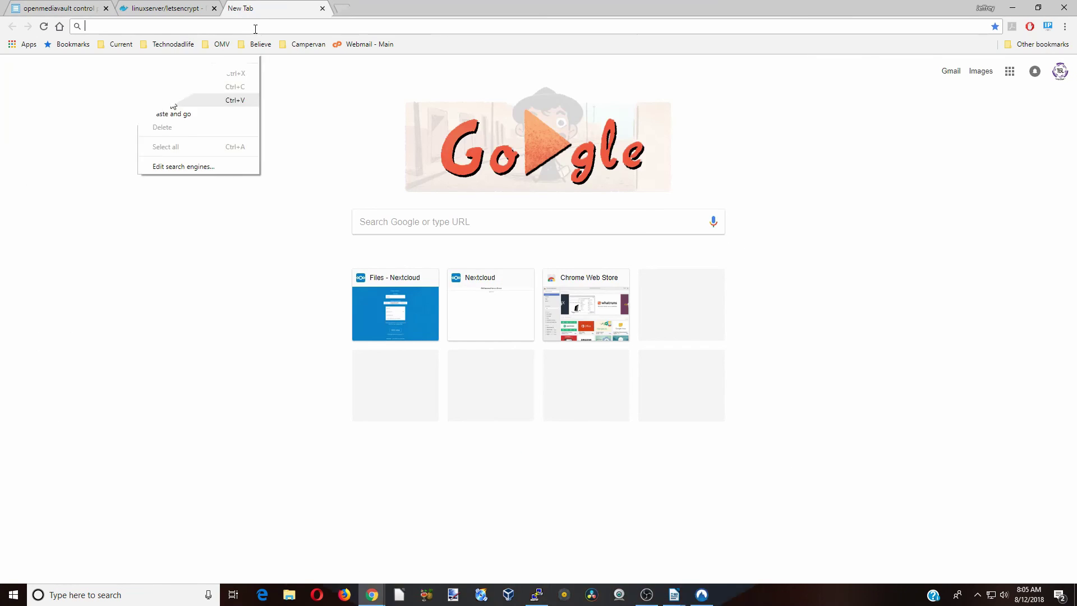
click(171, 101)
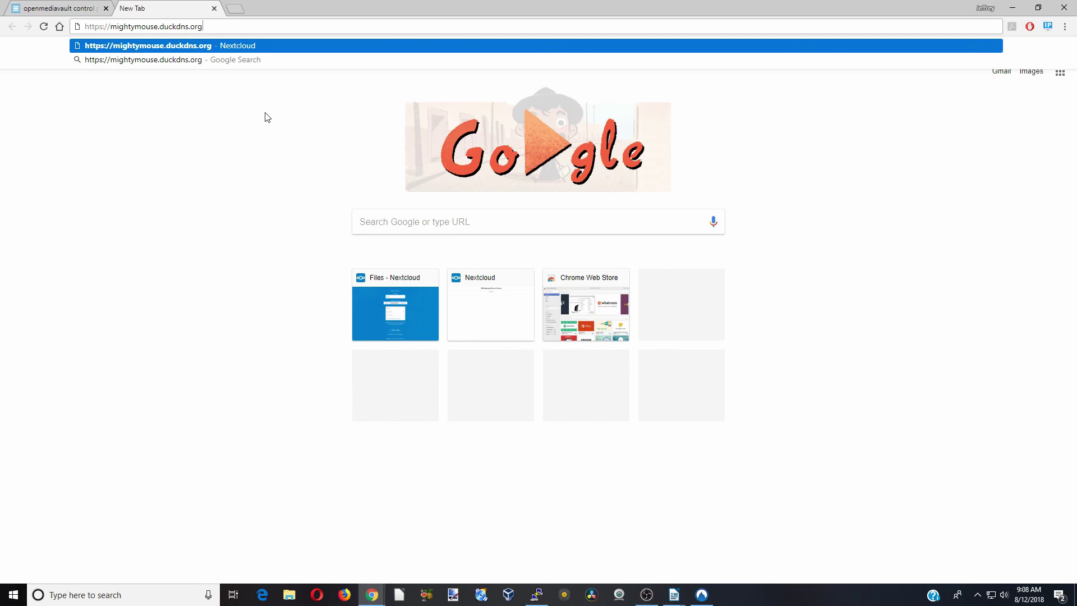
key(Return)
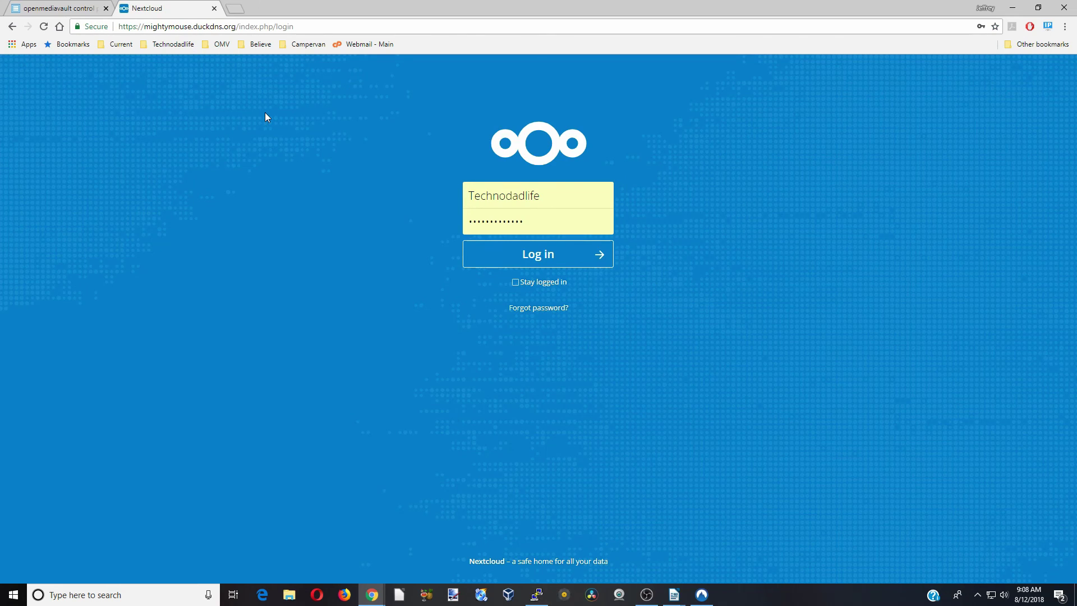